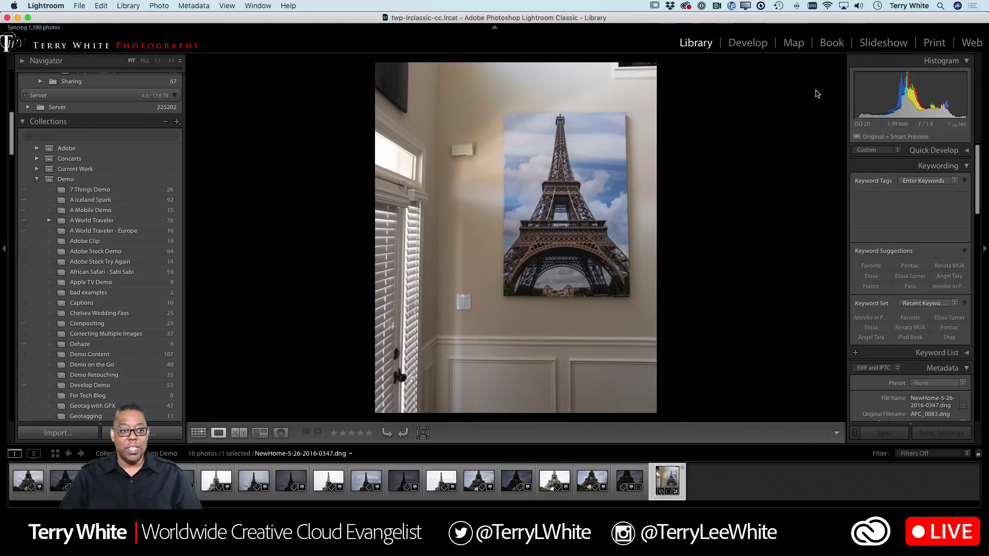
# - In Grid view, select the first brackets in turn: photos 1–3, 4–6 and 7–9
pyautogui.press('g')
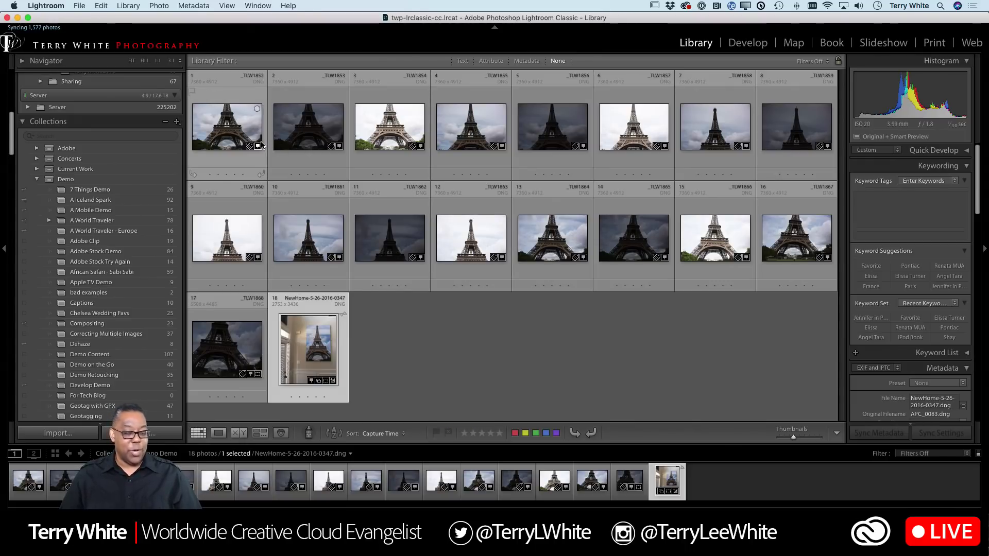
pyautogui.click(245, 138)
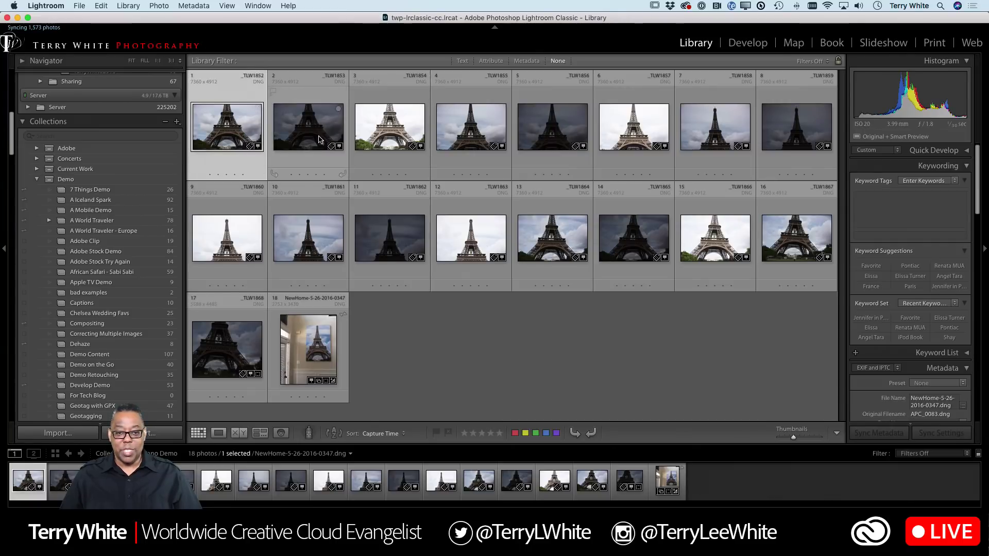
pyautogui.click(380, 138)
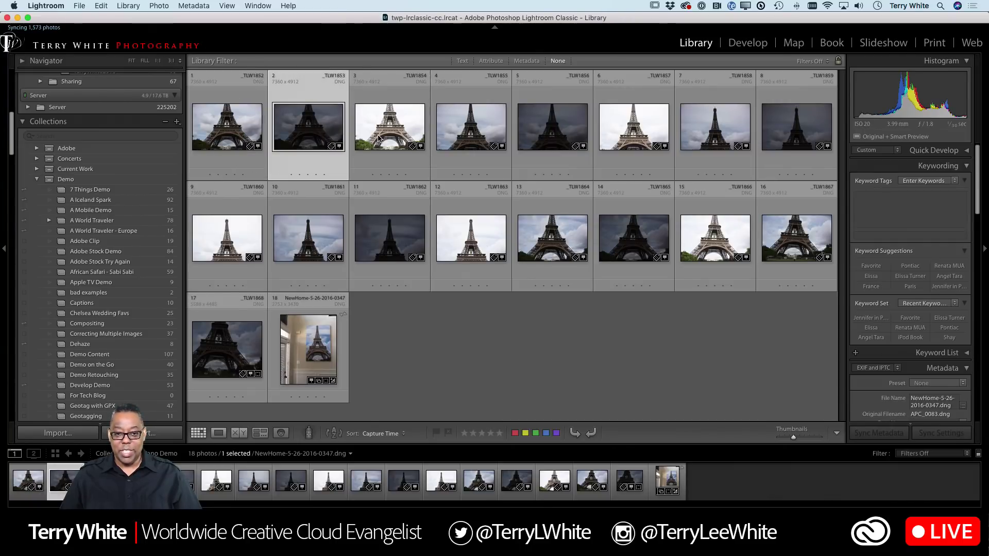
pyautogui.keyDown('super'); pyautogui.click(241, 133); pyautogui.keyUp('super')
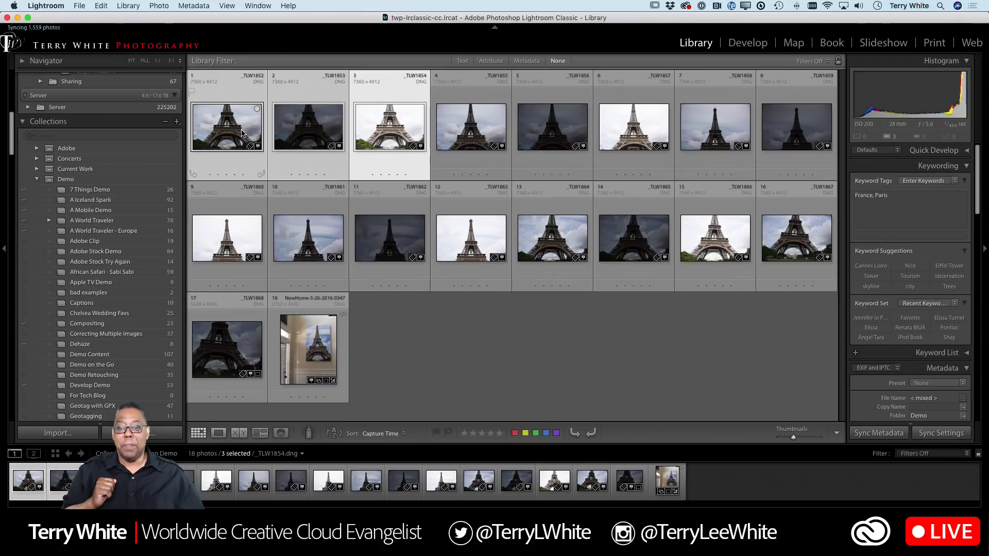
pyautogui.click(466, 135)
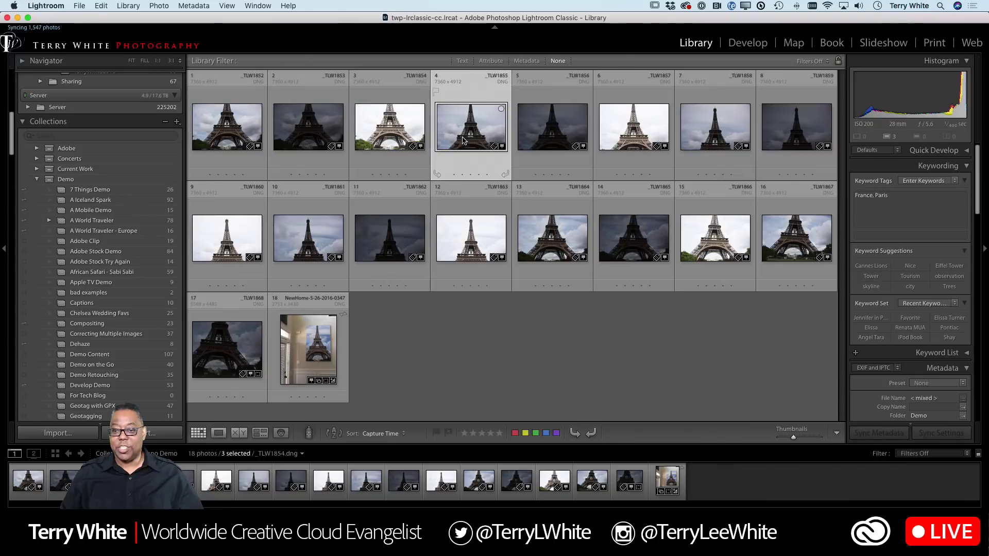
pyautogui.keyDown('shift'); pyautogui.click(613, 138); pyautogui.keyUp('shift')
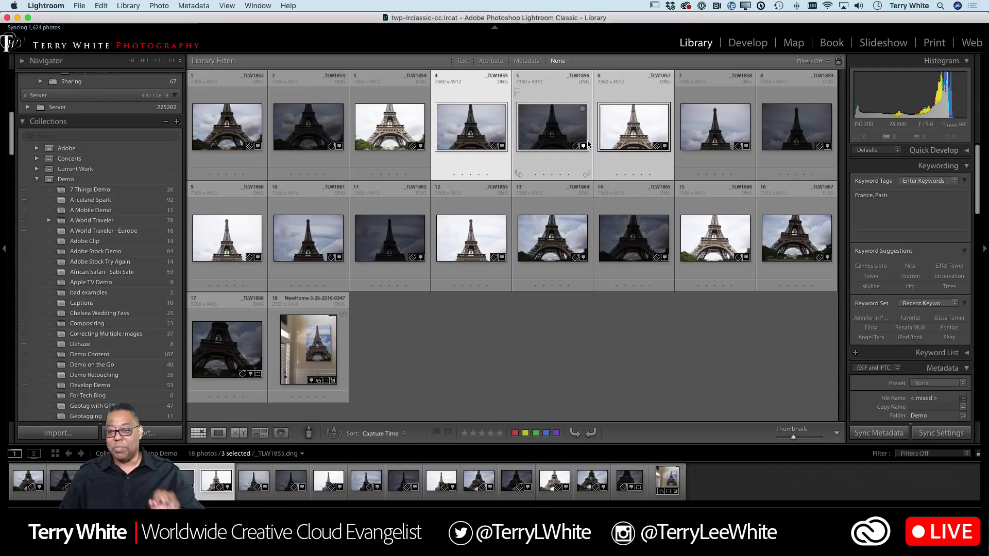
pyautogui.click(705, 136)
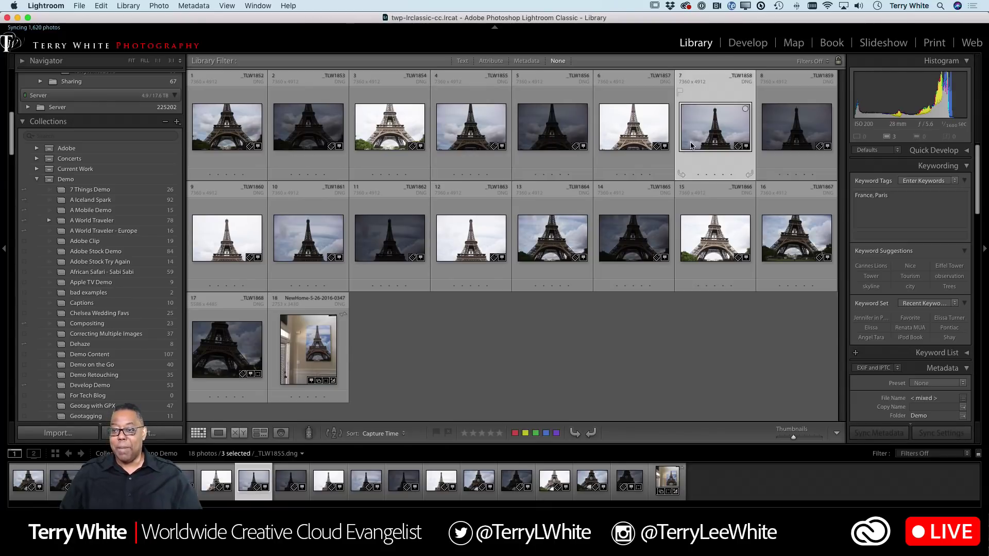
pyautogui.keyDown('shift'); pyautogui.click(229, 243); pyautogui.keyUp('shift')
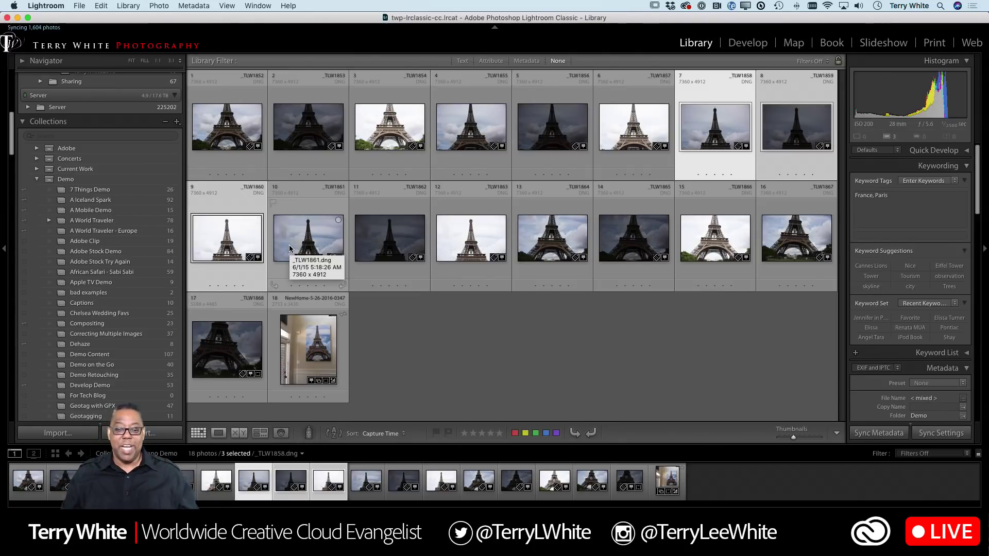
# - Check the later brackets around photos 10–16, then reselect photos 1–3
pyautogui.click(341, 249)
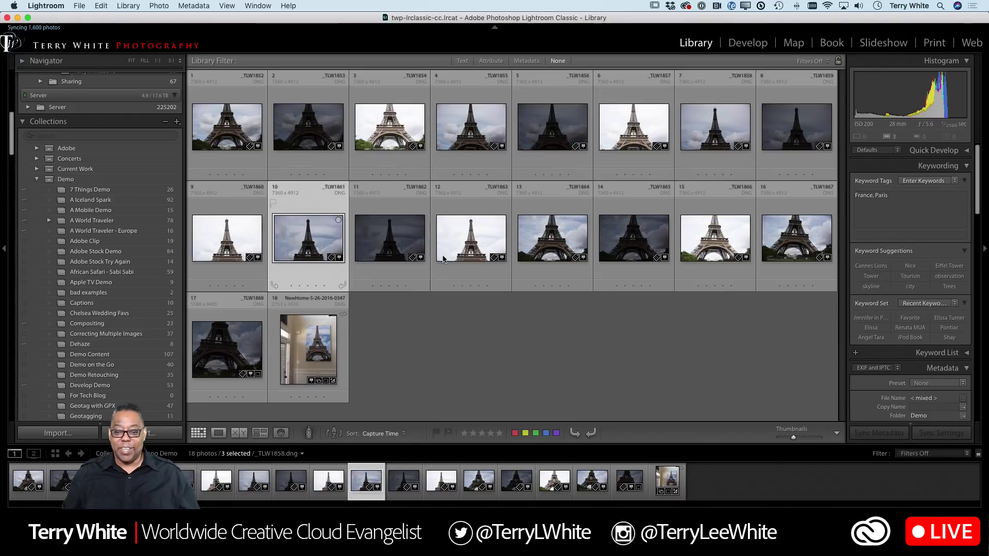
pyautogui.click(552, 251)
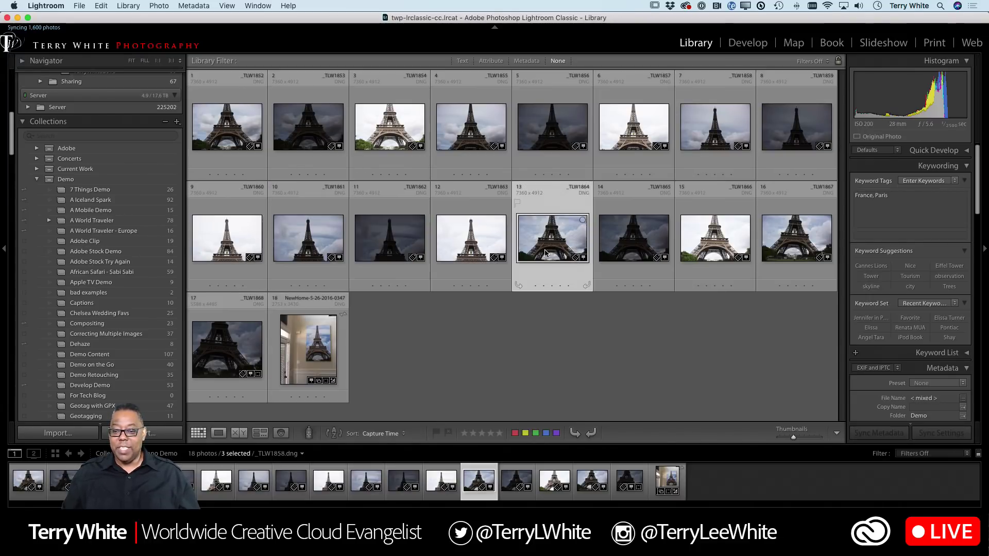
pyautogui.keyDown('shift'); pyautogui.click(737, 239); pyautogui.keyUp('shift')
pyautogui.click(799, 242)
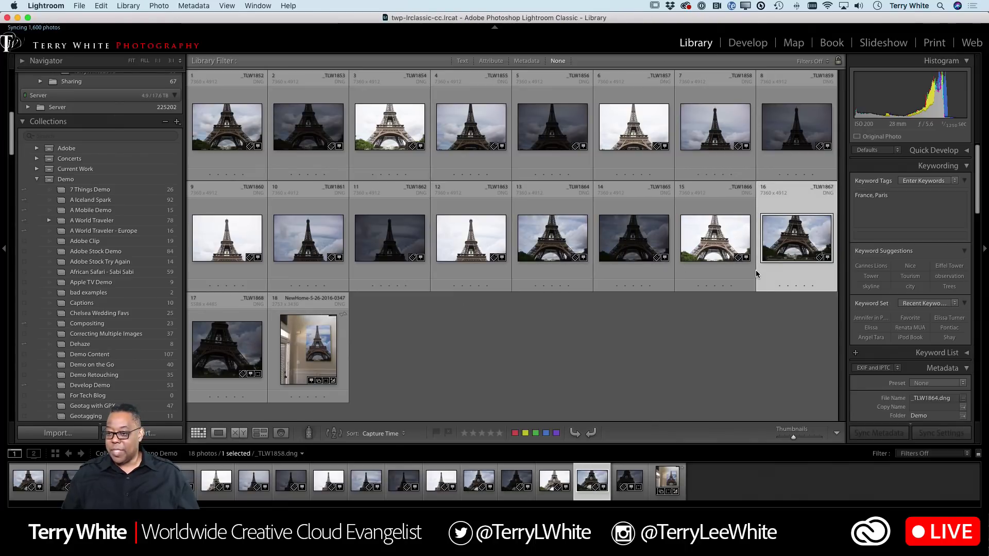
pyautogui.click(732, 251)
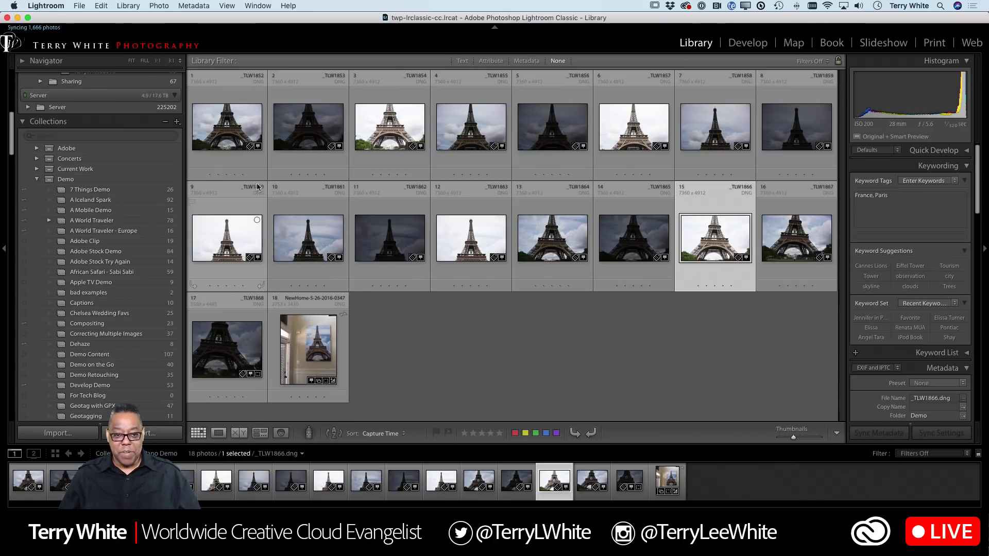
pyautogui.click(227, 127)
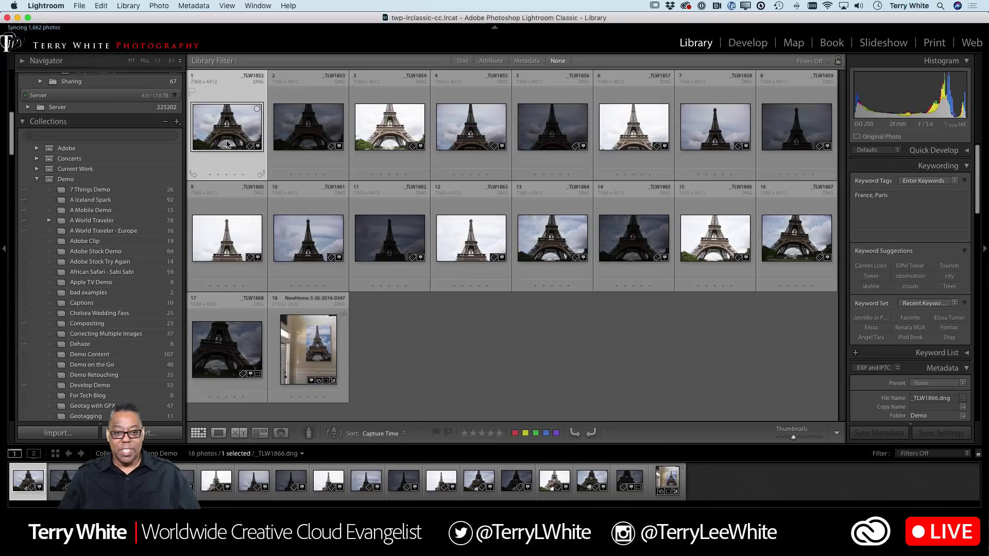
pyautogui.keyDown('shift'); pyautogui.click(366, 140); pyautogui.keyUp('shift')
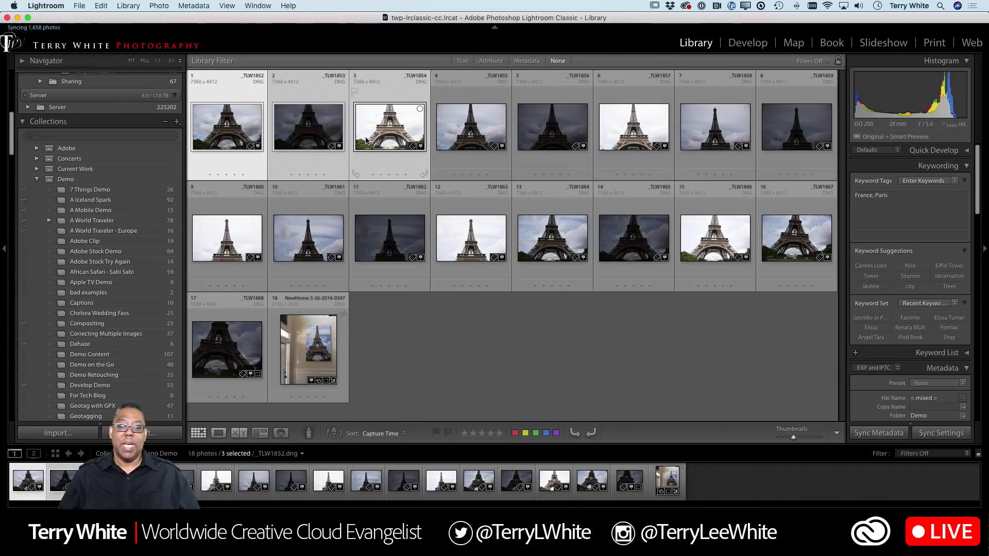
pyautogui.rightClick(366, 137)
pyautogui.moveTo(407, 265)
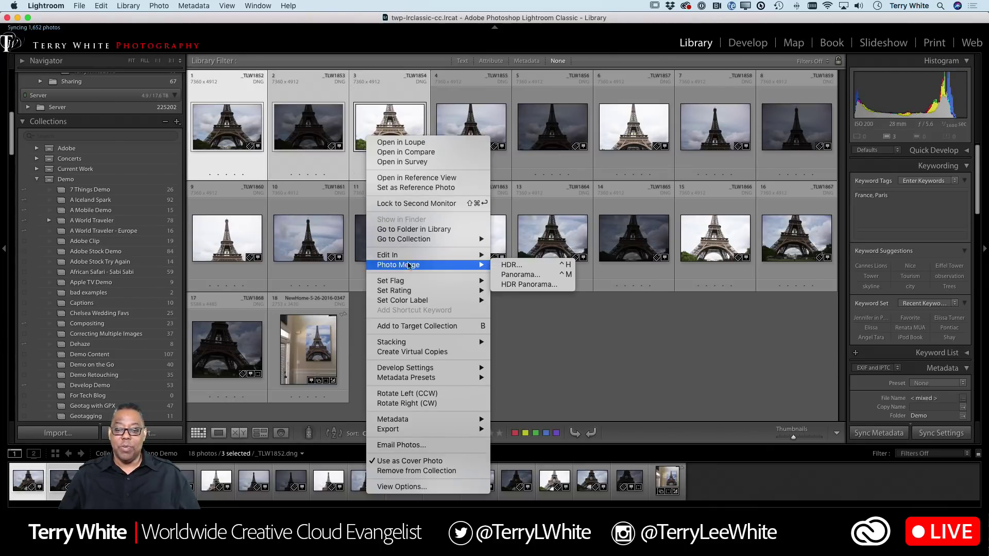
pyautogui.click(544, 337)
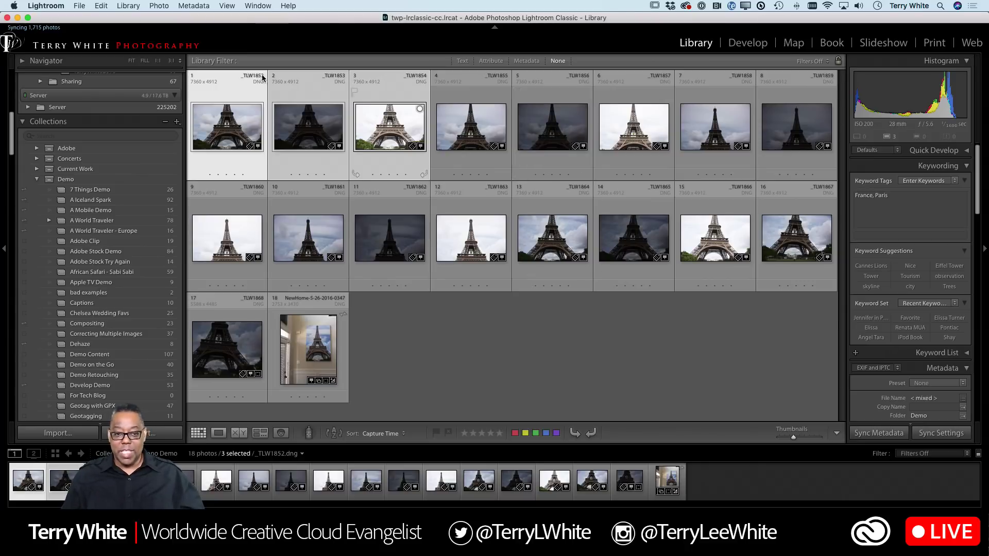
# - Extend the selection to photos 1–9 and run Photo Merge > HDR Panorama on them
pyautogui.keyDown('shift'); pyautogui.click(237, 229); pyautogui.keyUp('shift')
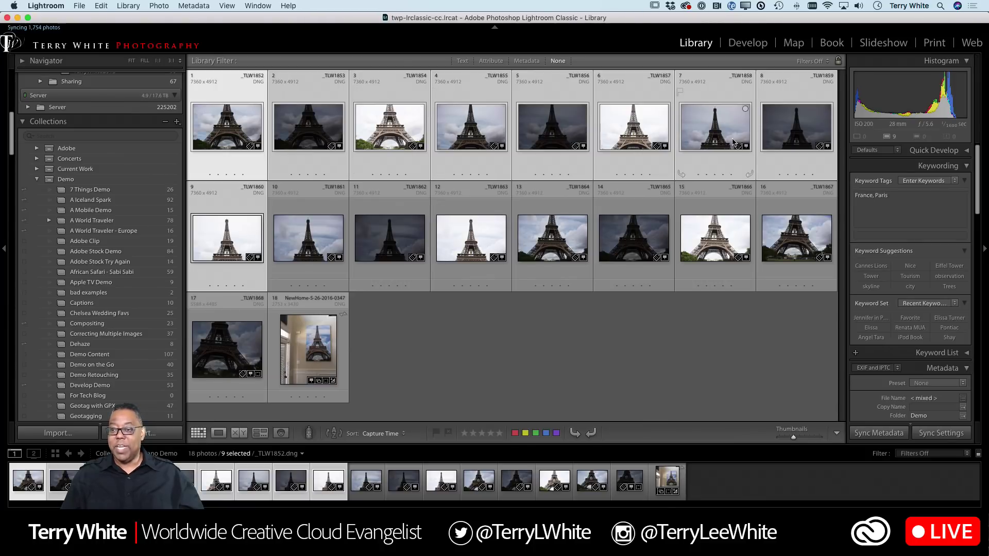
pyautogui.rightClick(236, 135)
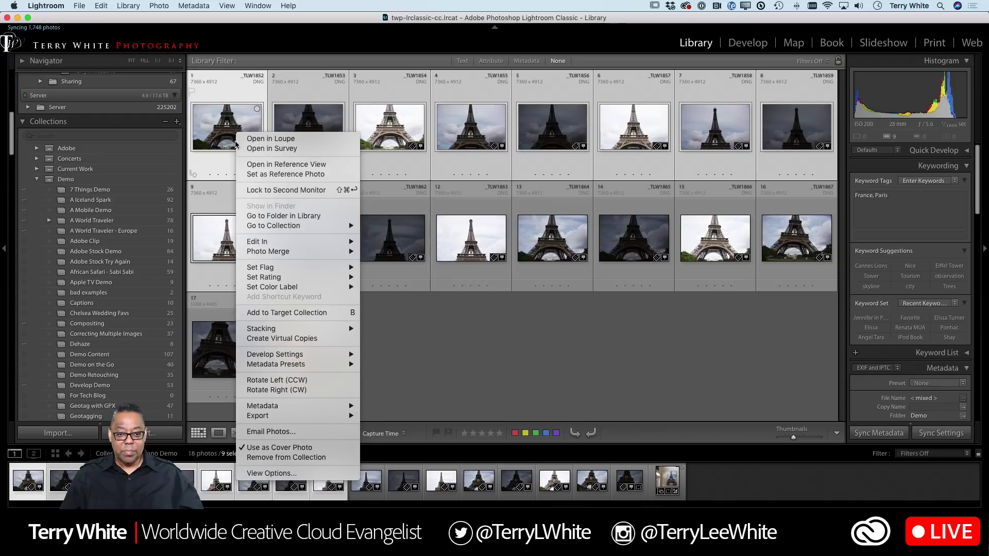
pyautogui.moveTo(267, 224)
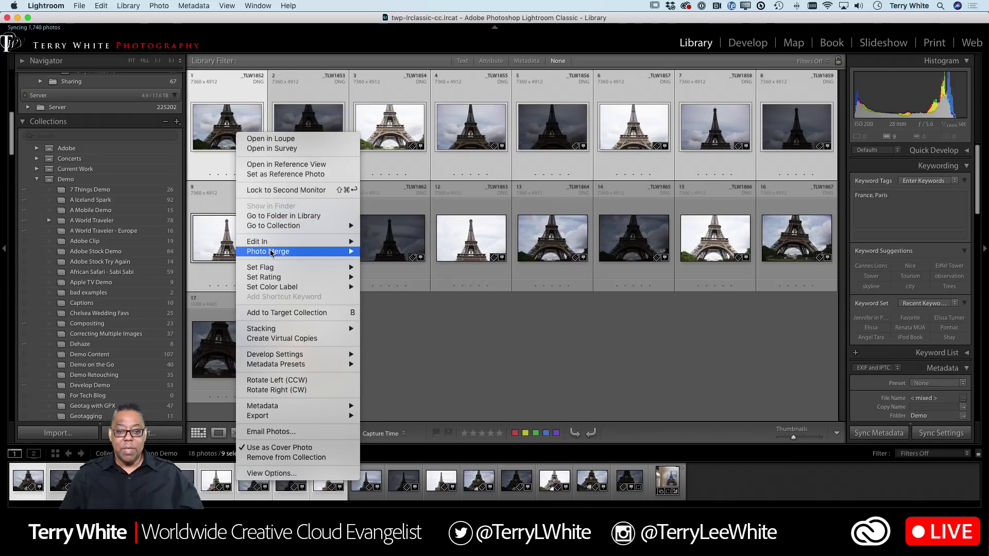
pyautogui.moveTo(272, 252)
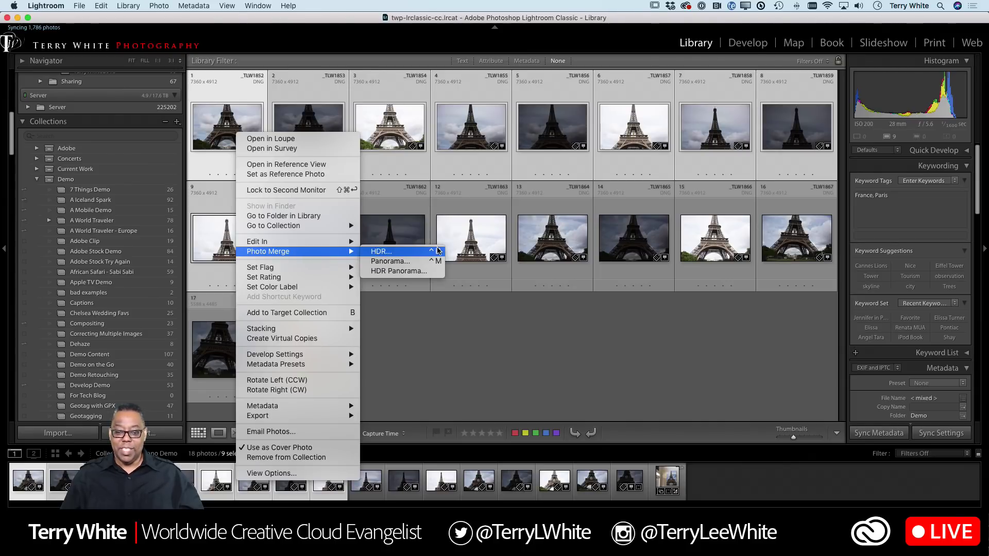
pyautogui.click(387, 271)
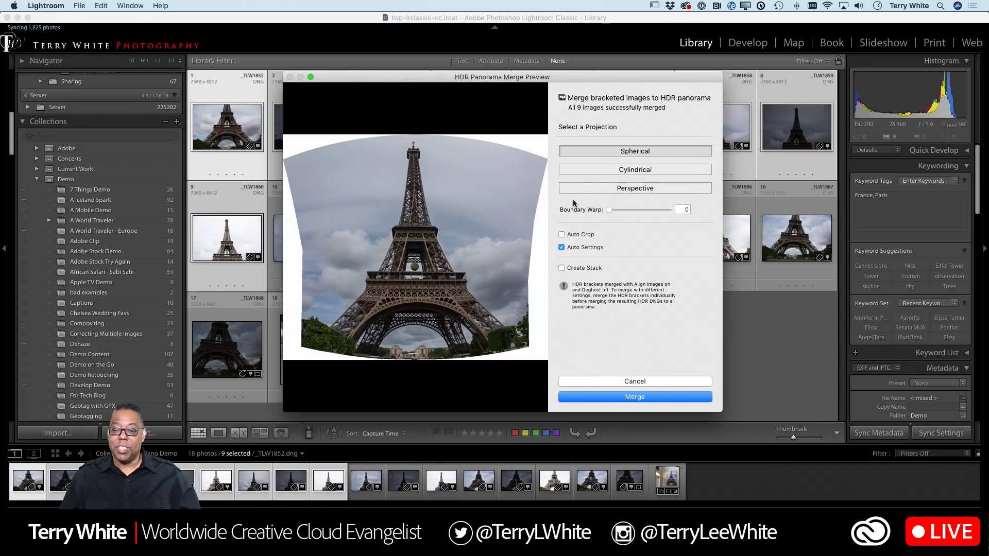
# - Set the merge preview to Perspective projection and toggle Auto Crop on, then off
pyautogui.click(579, 188)
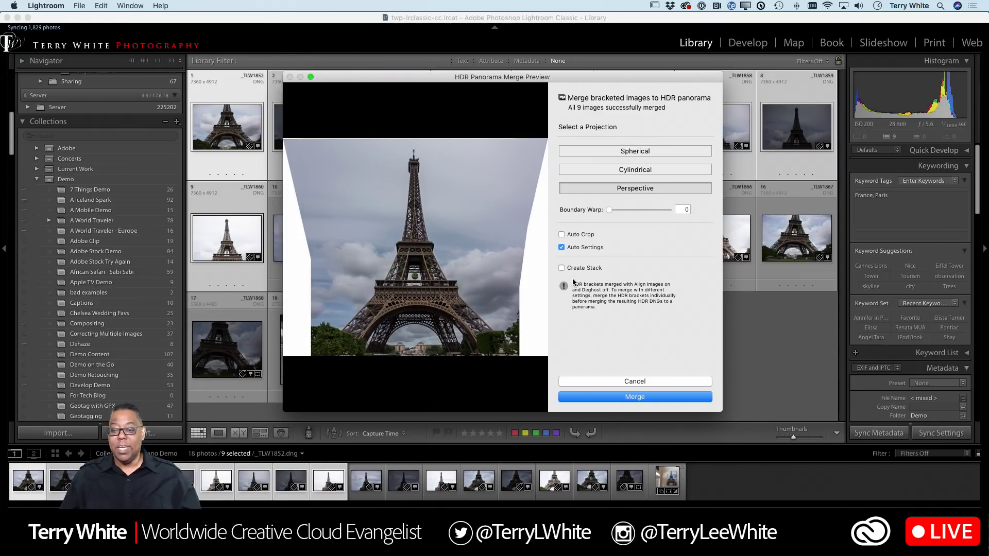
pyautogui.click(562, 235)
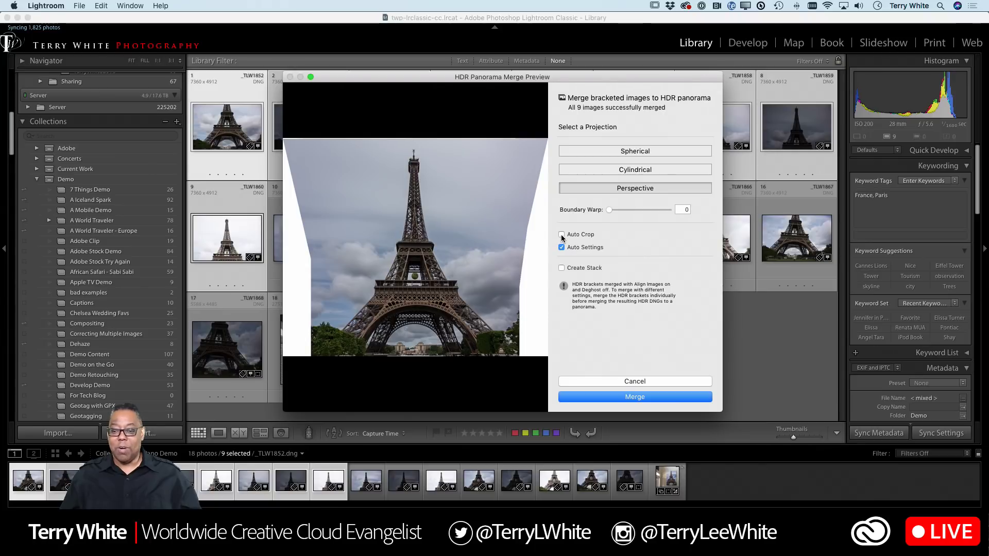
pyautogui.click(562, 234)
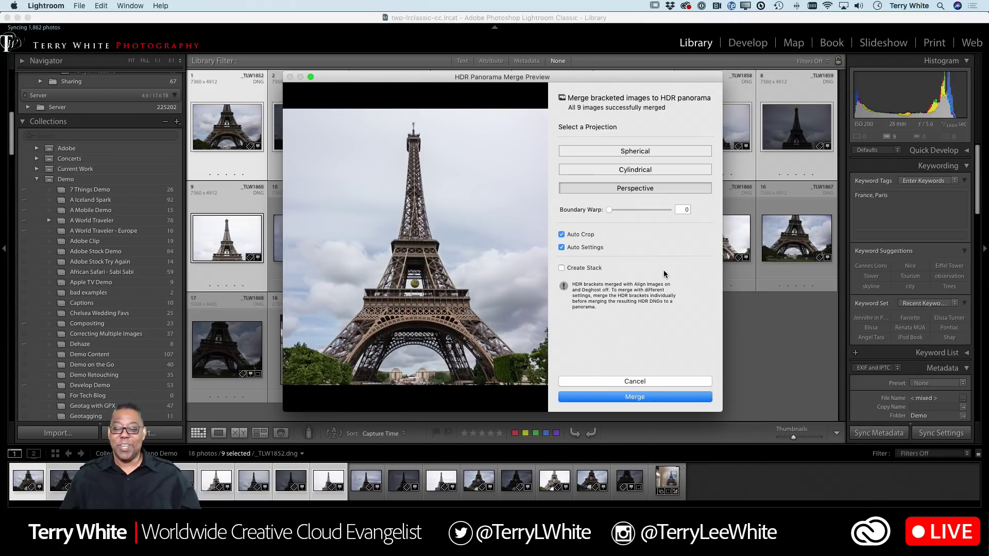
pyautogui.click(561, 235)
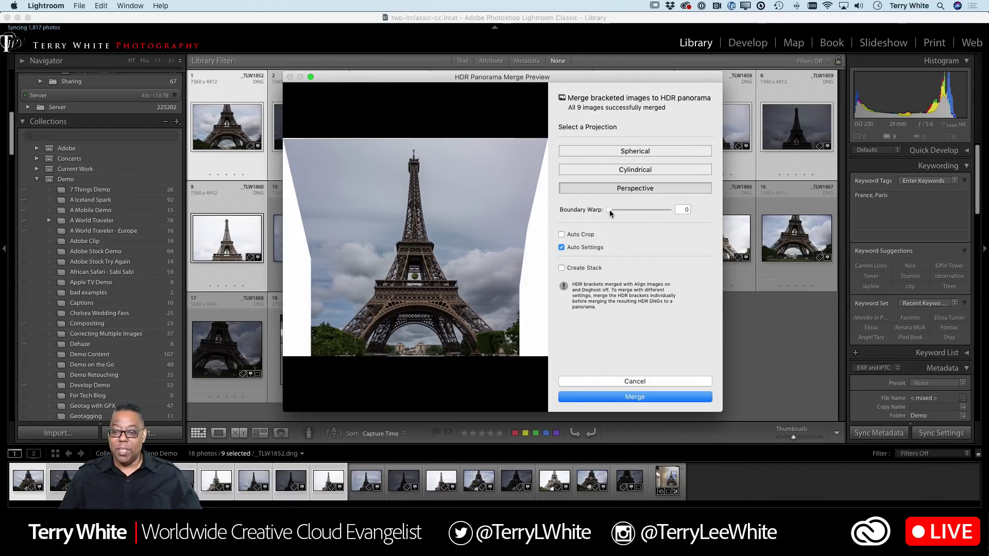
# - Sweep Boundary Warp to 100 and back to 0, then enable Auto Crop
pyautogui.moveTo(610, 211); pyautogui.dragTo(673, 210)
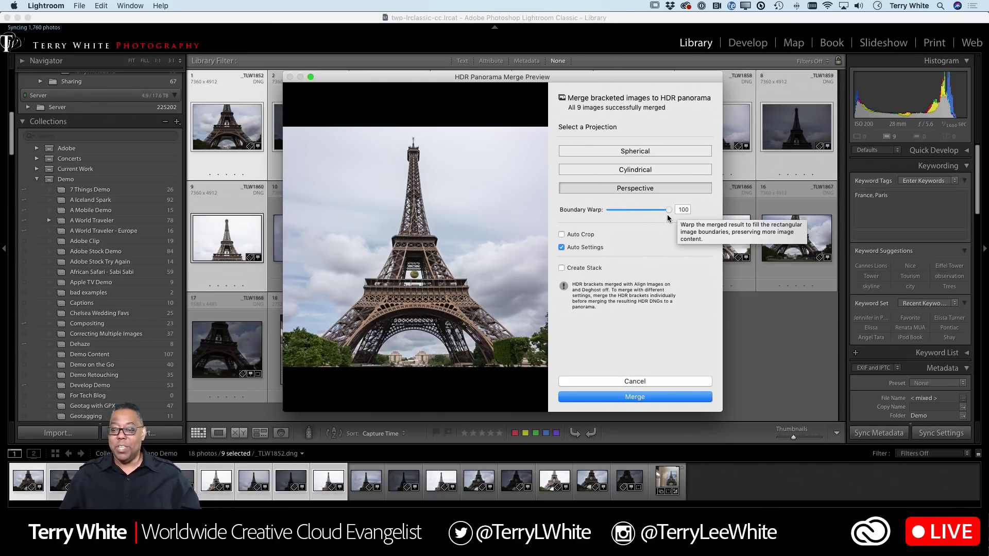
pyautogui.moveTo(668, 210); pyautogui.dragTo(600, 209)
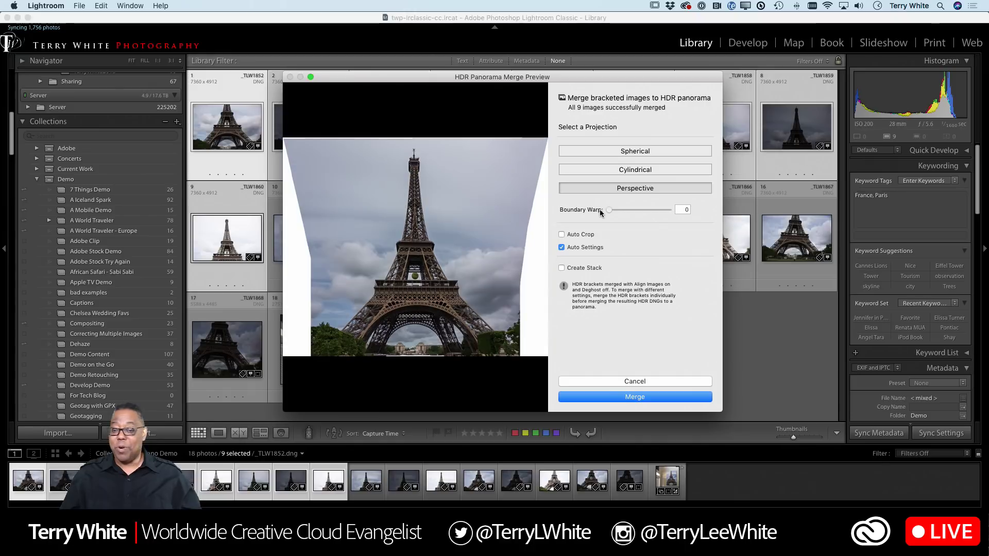
pyautogui.click(584, 234)
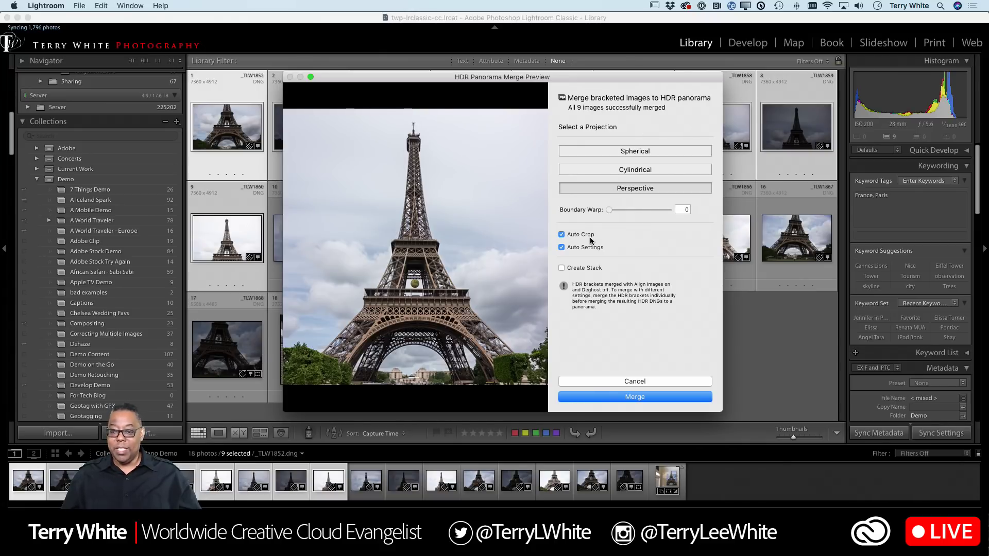
# - Toggle Auto Settings off and back on, then merge the Perspective, auto-cropped panorama
pyautogui.click(562, 248)
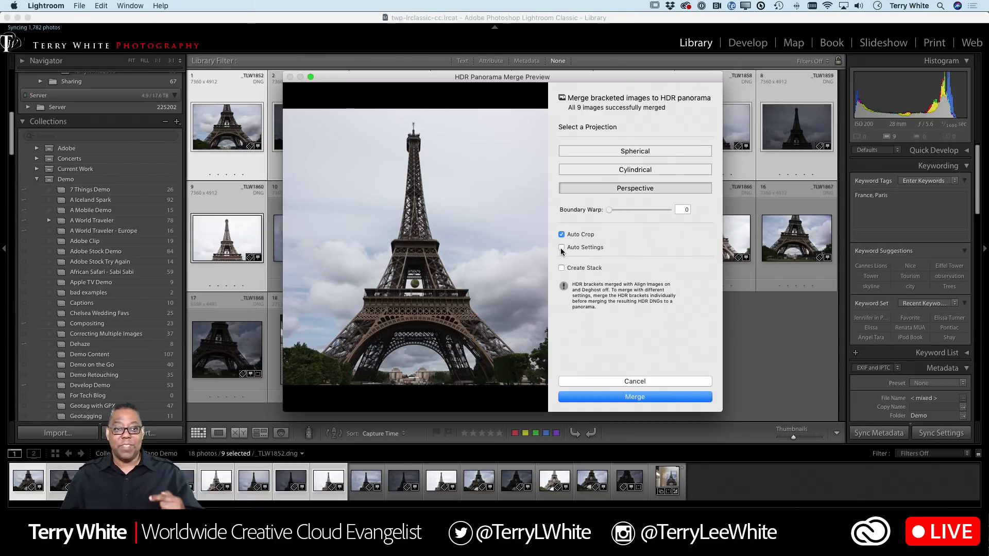
pyautogui.click(600, 258)
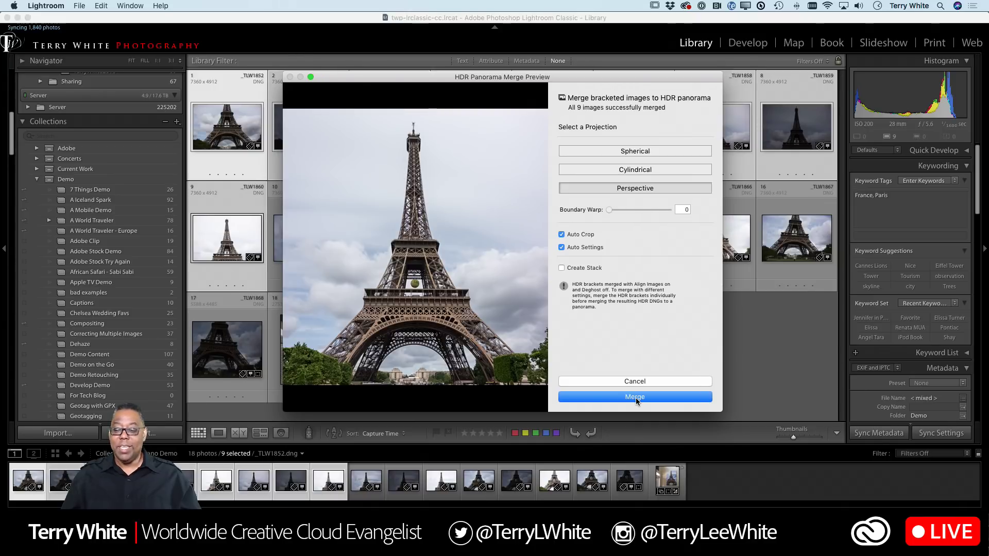
pyautogui.click(636, 397)
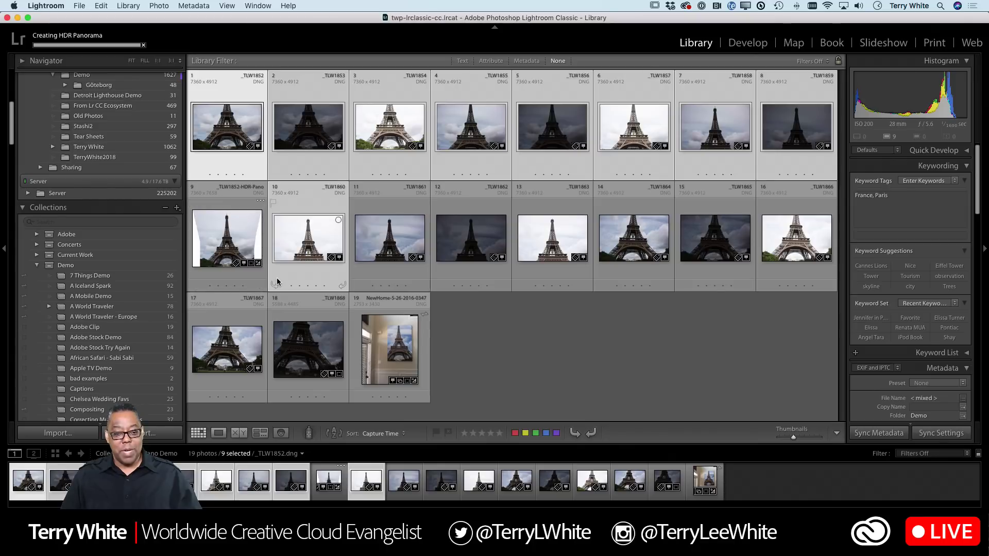
# - Select only the new _TLW1852-HDR-Pano thumbnail after merging completes
pyautogui.click(243, 235)
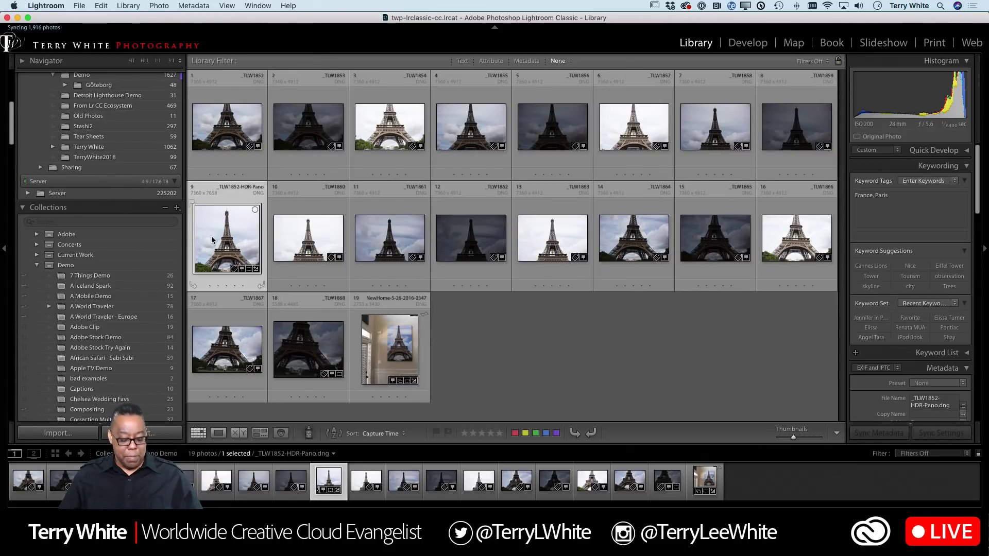
# - In Develop, compare the Adobe Landscape and Adobe Vivid profiles, settling on Adobe Landscape
pyautogui.press('d')
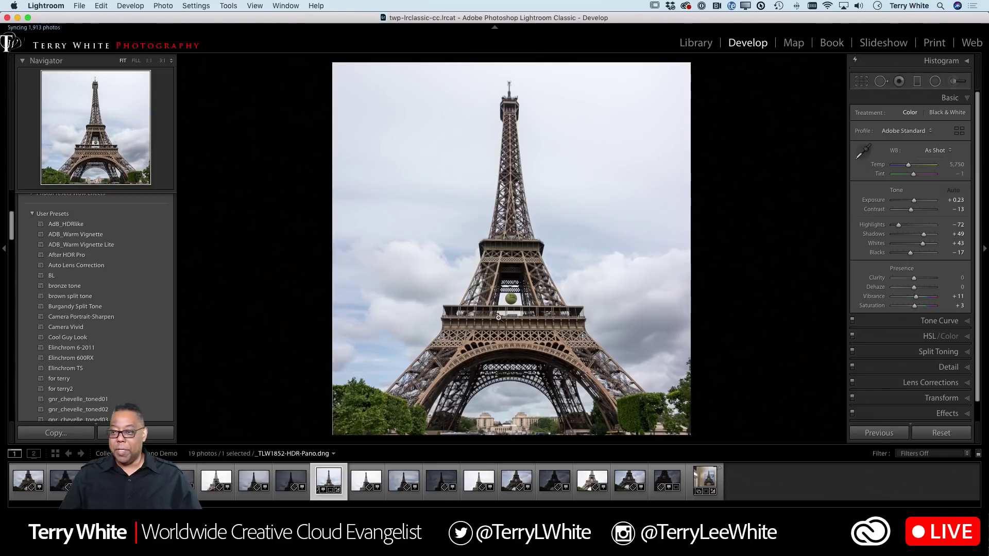
pyautogui.scroll(1, 896, 237)
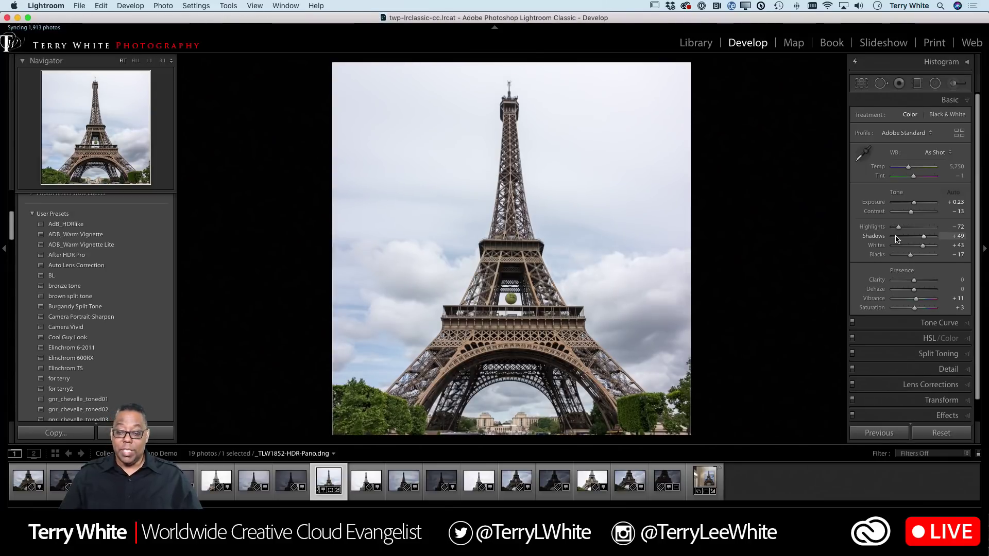
pyautogui.click(899, 134)
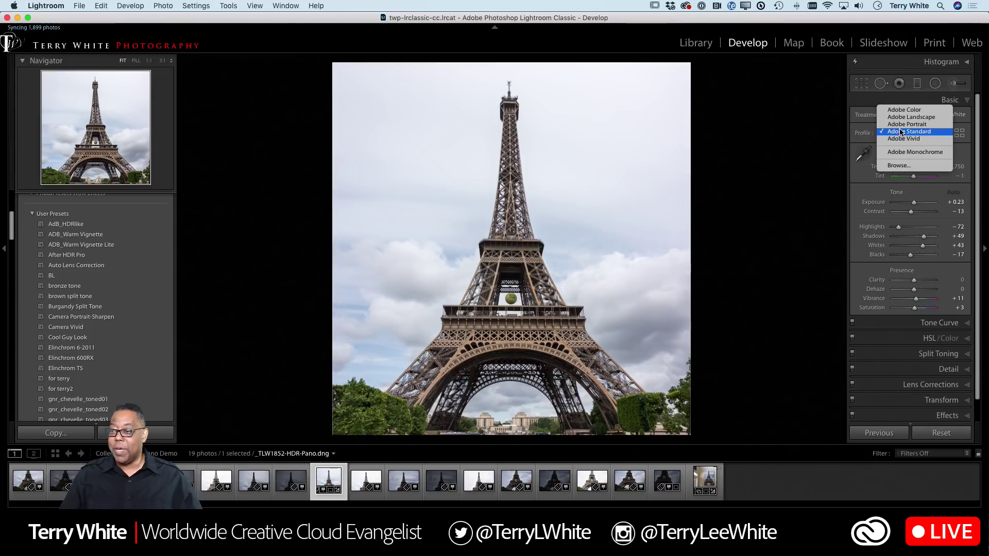
pyautogui.click(902, 117)
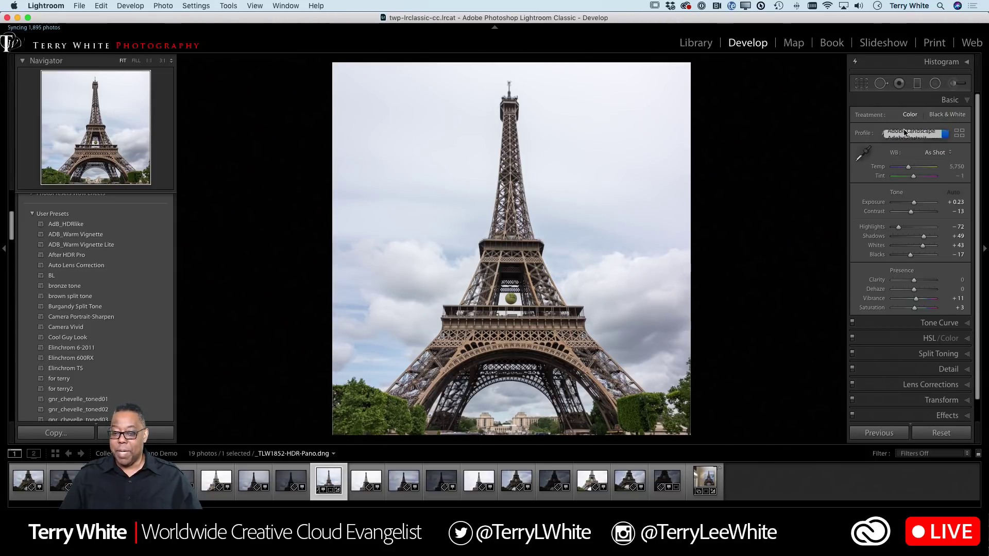
pyautogui.click(905, 135)
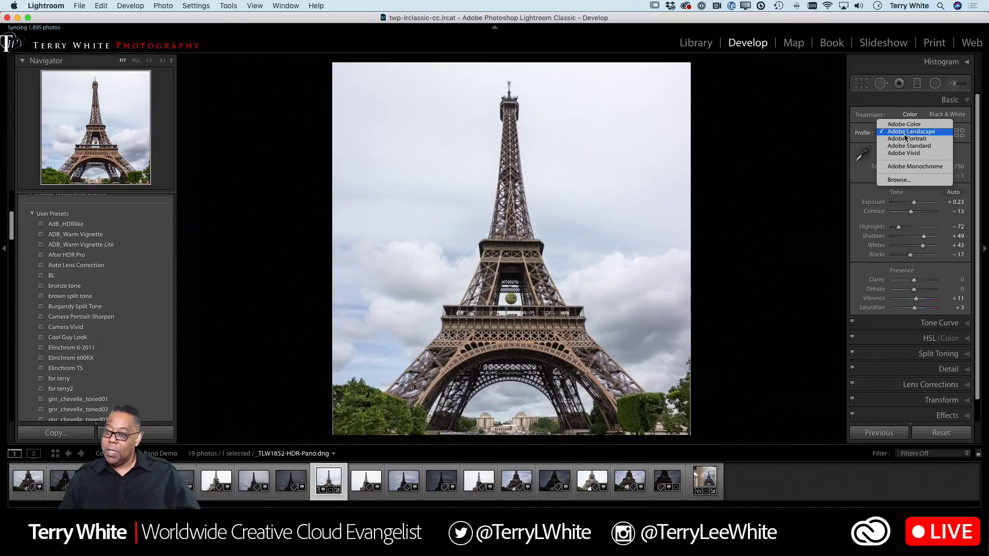
pyautogui.click(904, 154)
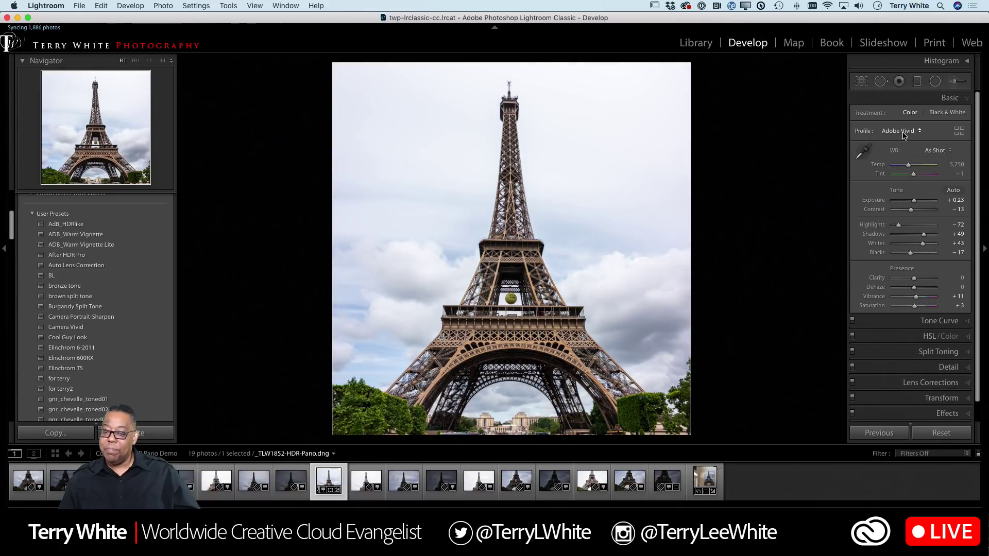
pyautogui.click(903, 134)
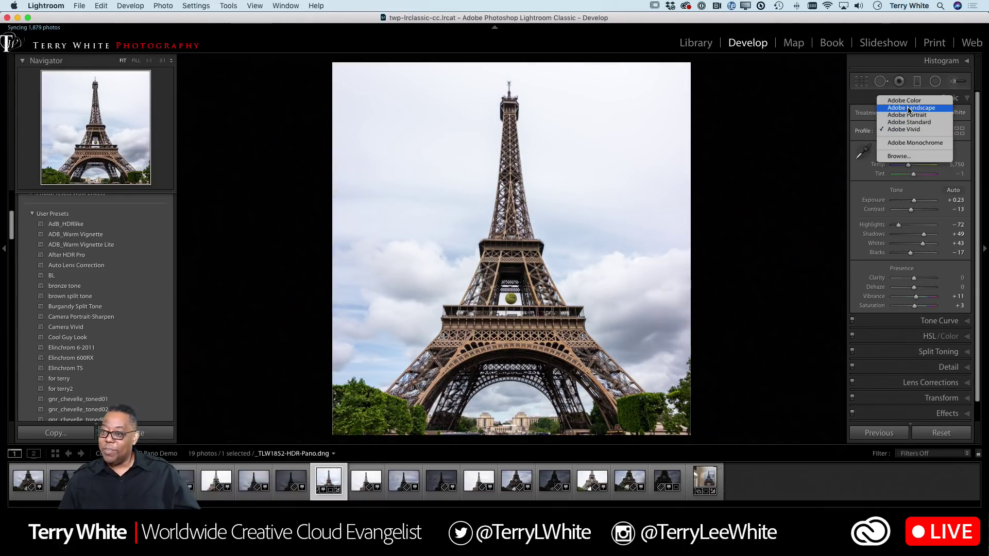
pyautogui.click(910, 109)
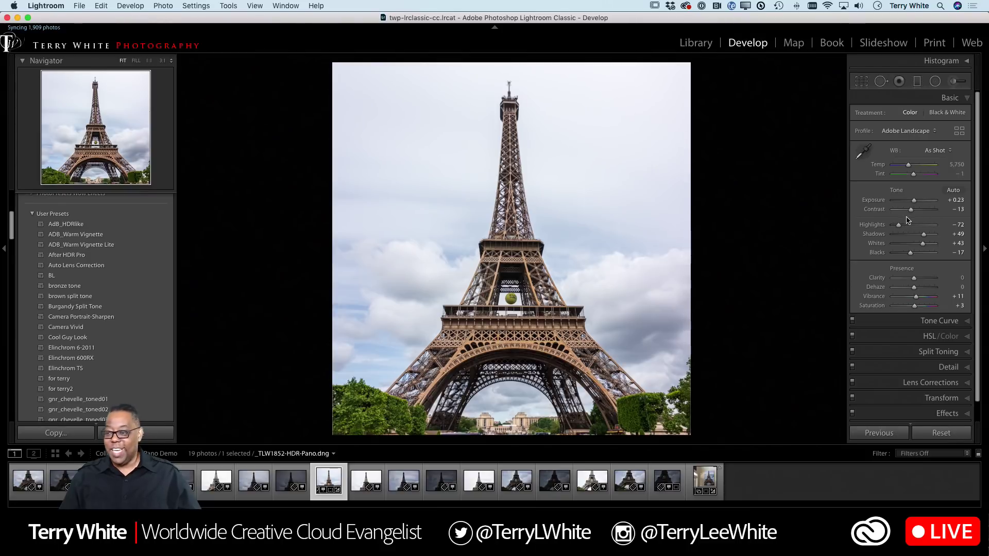
# - Set Contrast to +19 and Clarity to +23, and bring Dehaze to +34 after trying +100
pyautogui.moveTo(911, 214); pyautogui.dragTo(918, 212)
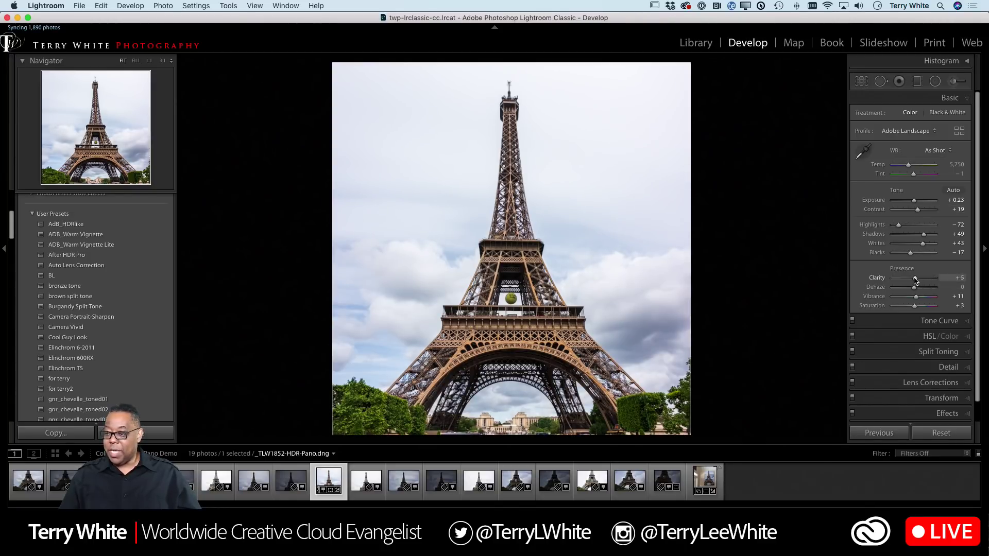
pyautogui.moveTo(915, 280); pyautogui.dragTo(919, 279)
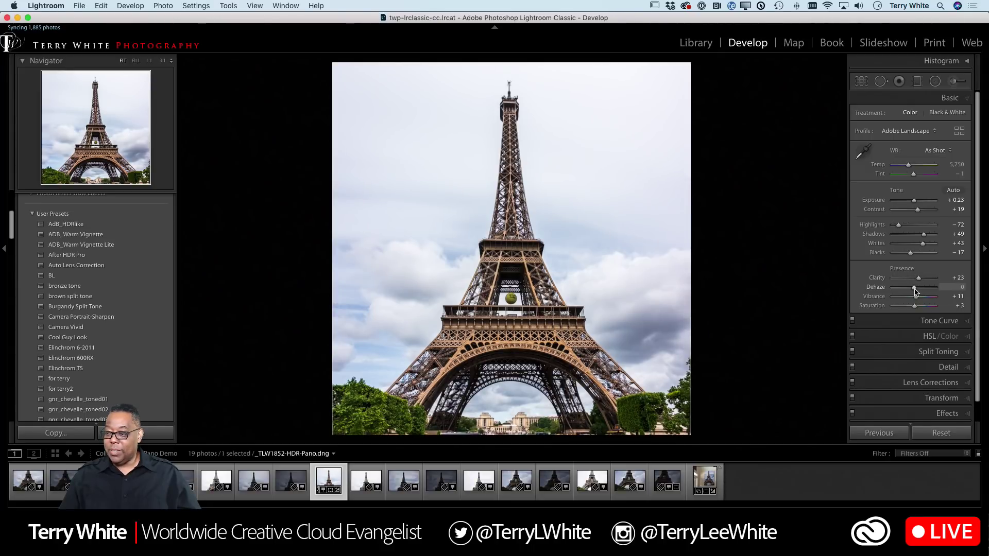
pyautogui.moveTo(916, 291); pyautogui.dragTo(939, 288)
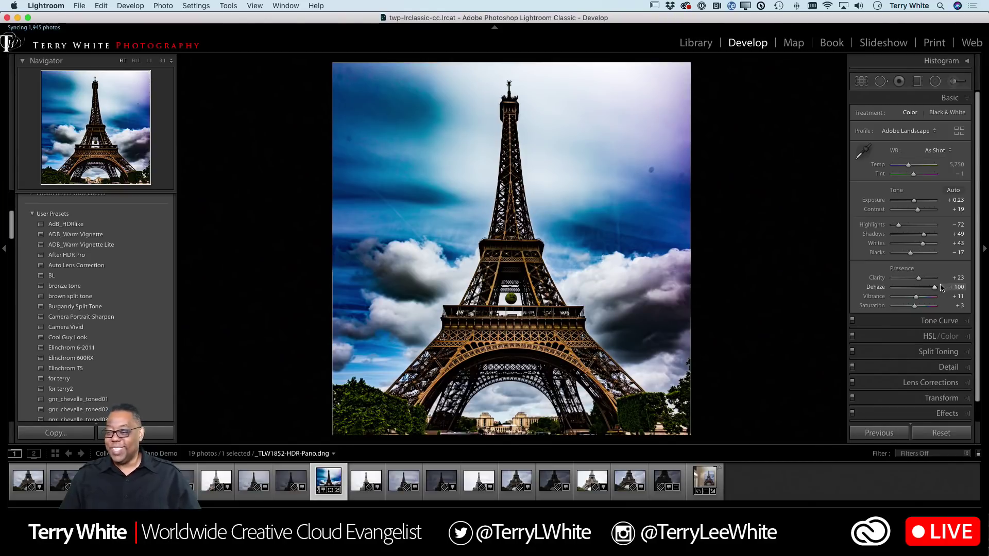
pyautogui.moveTo(937, 289); pyautogui.dragTo(921, 292)
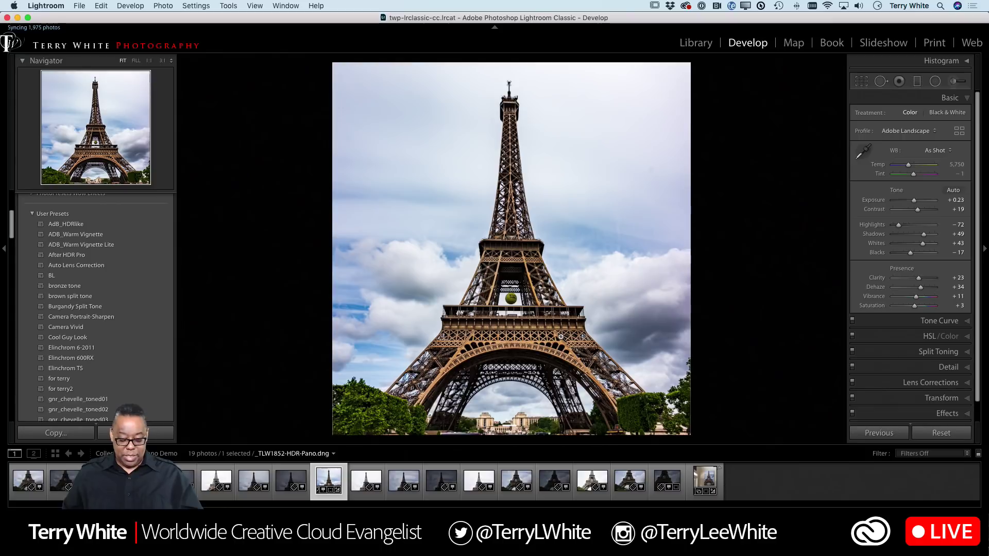
# - Back in Grid, select photos 10–18, attempt an HDR Panorama merge, and cancel the bracket warning
pyautogui.press('g')
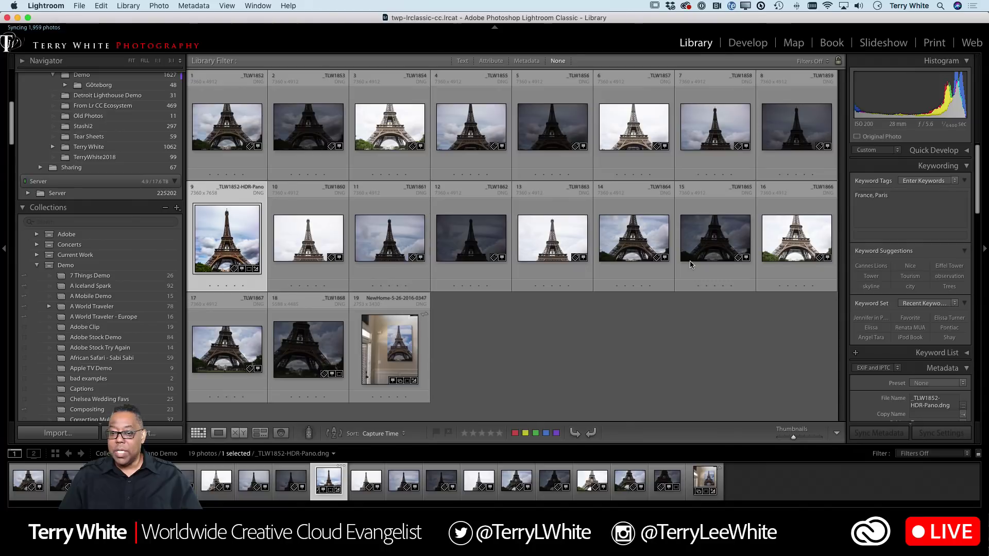
pyautogui.click(302, 242)
pyautogui.keyDown('shift'); pyautogui.click(289, 350); pyautogui.keyUp('shift')
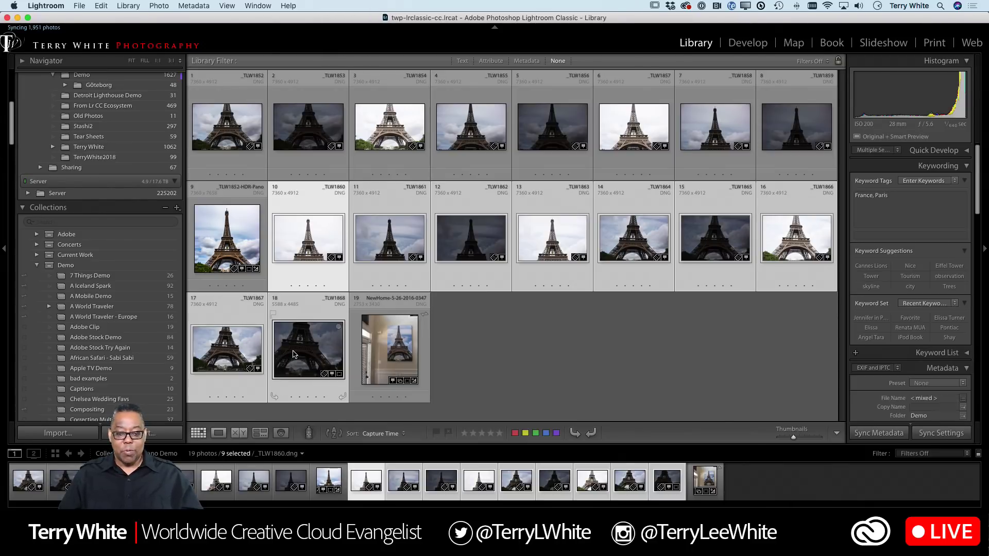
pyautogui.rightClick(293, 354)
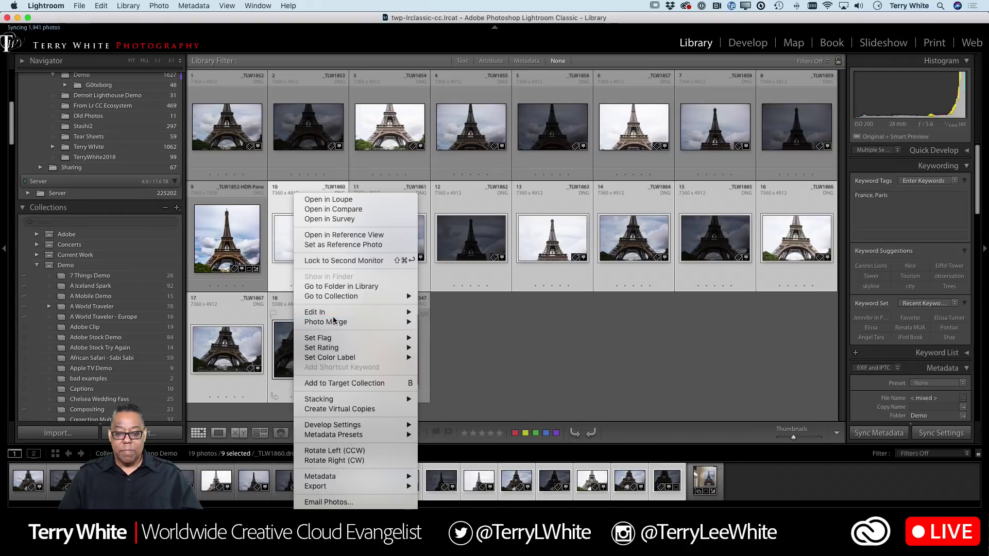
pyautogui.moveTo(335, 322)
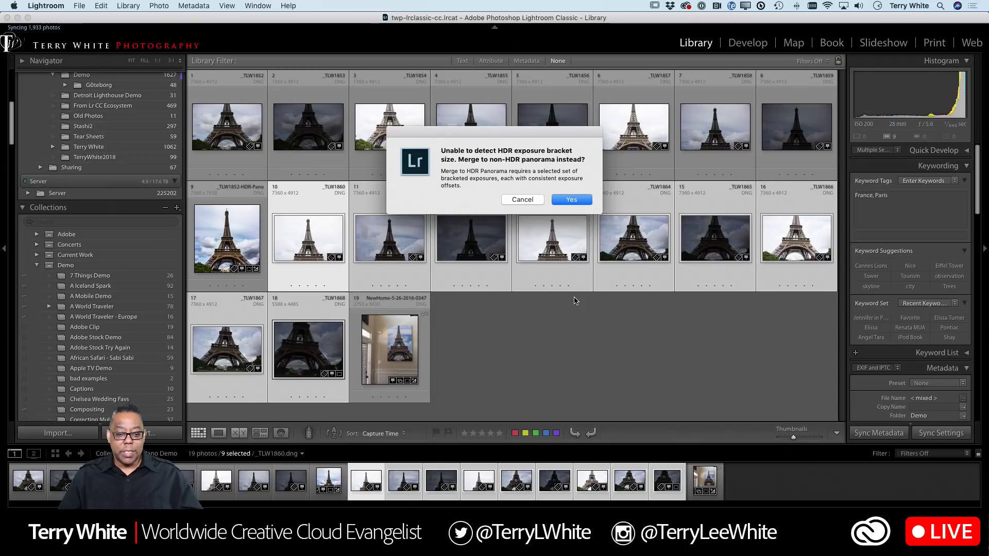
pyautogui.click(521, 200)
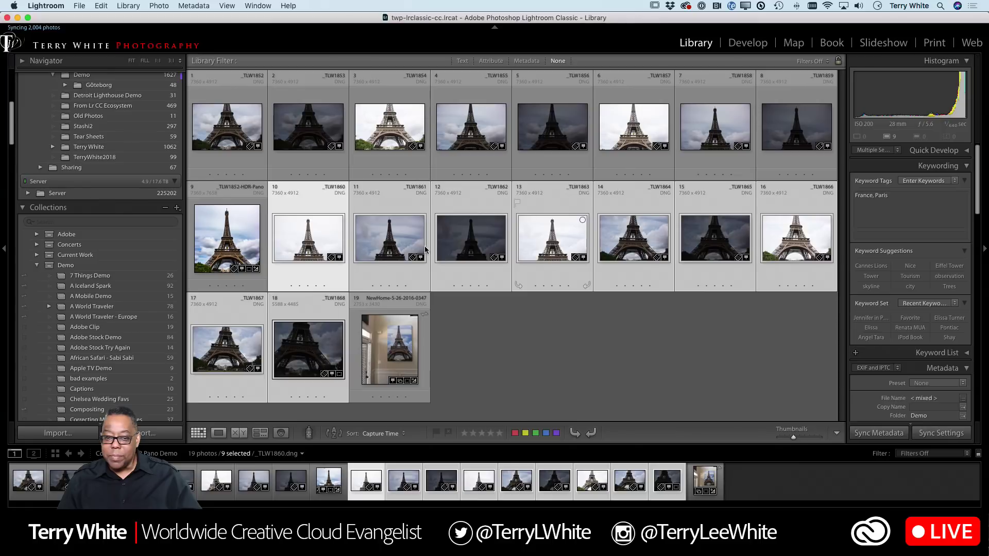
# - Narrow the selection to photo 11 alone
pyautogui.click(397, 249)
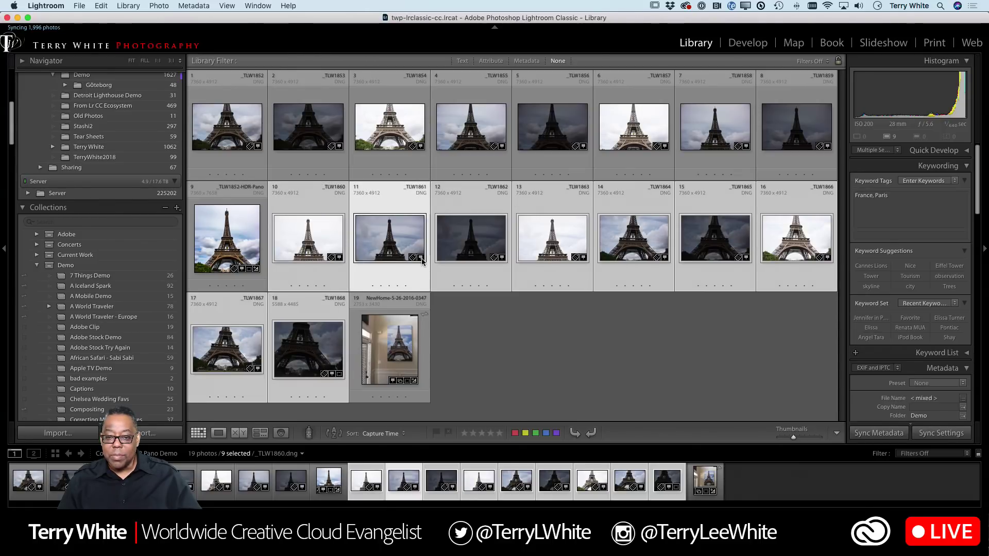
pyautogui.click(470, 314)
pyautogui.click(398, 240)
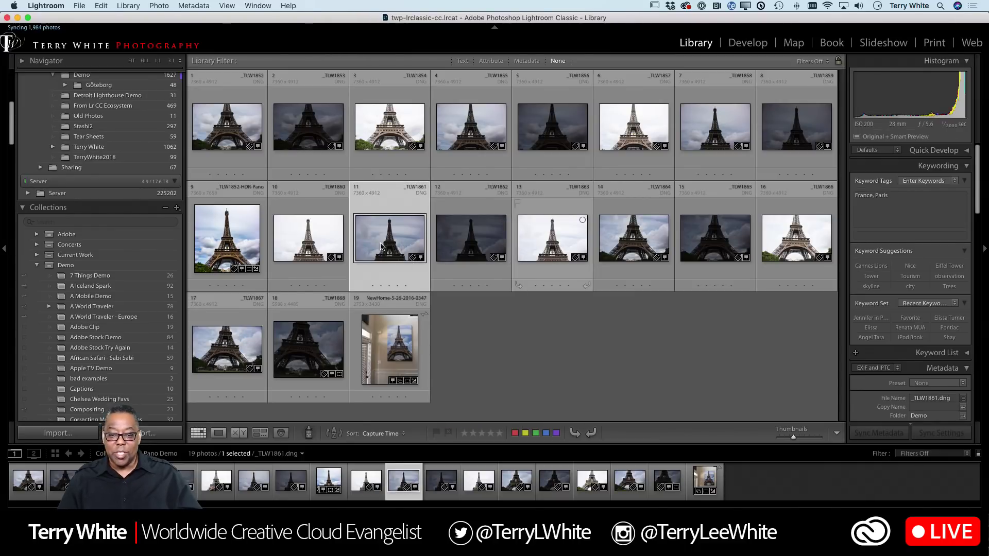
pyautogui.keyDown('shift'); pyautogui.click(295, 347); pyautogui.keyUp('shift')
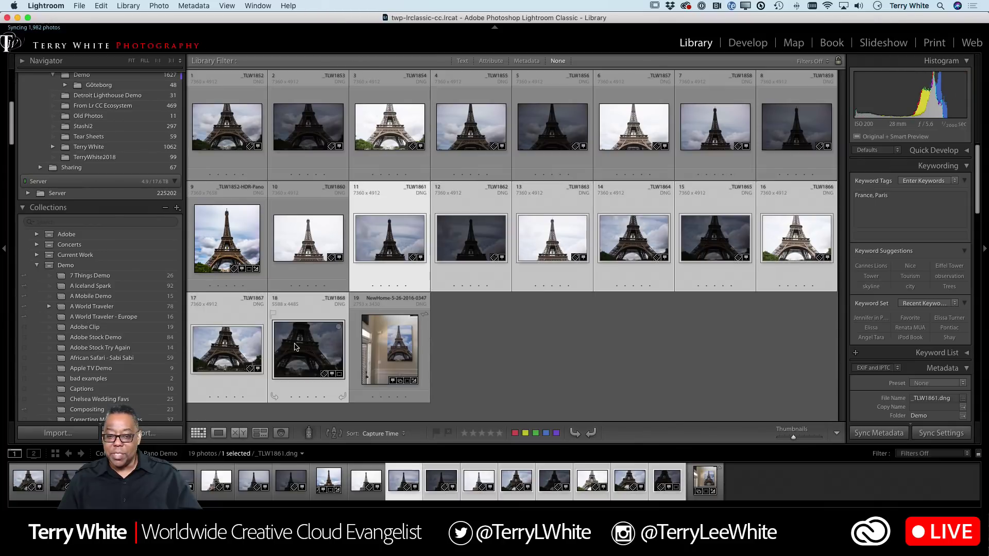
pyautogui.rightClick(296, 347)
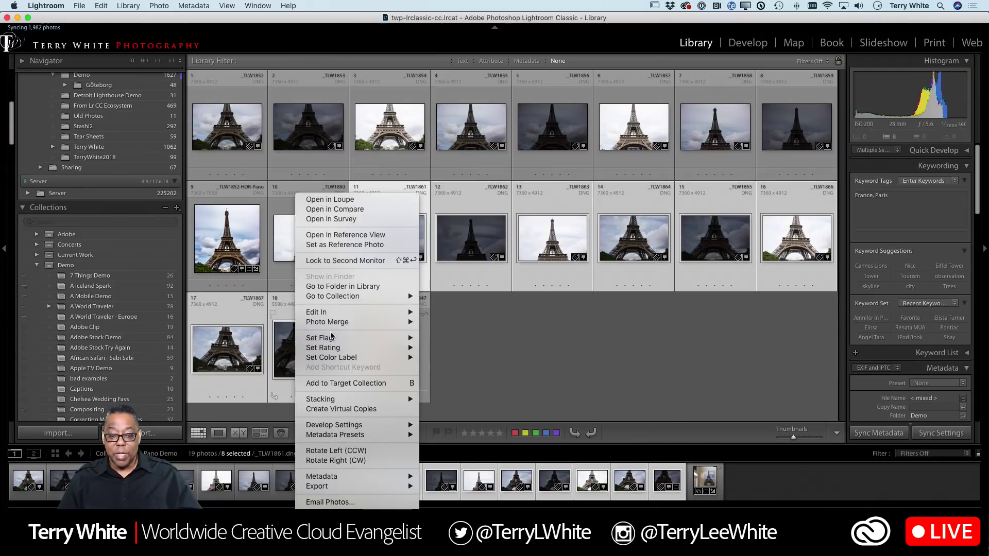
pyautogui.moveTo(335, 322)
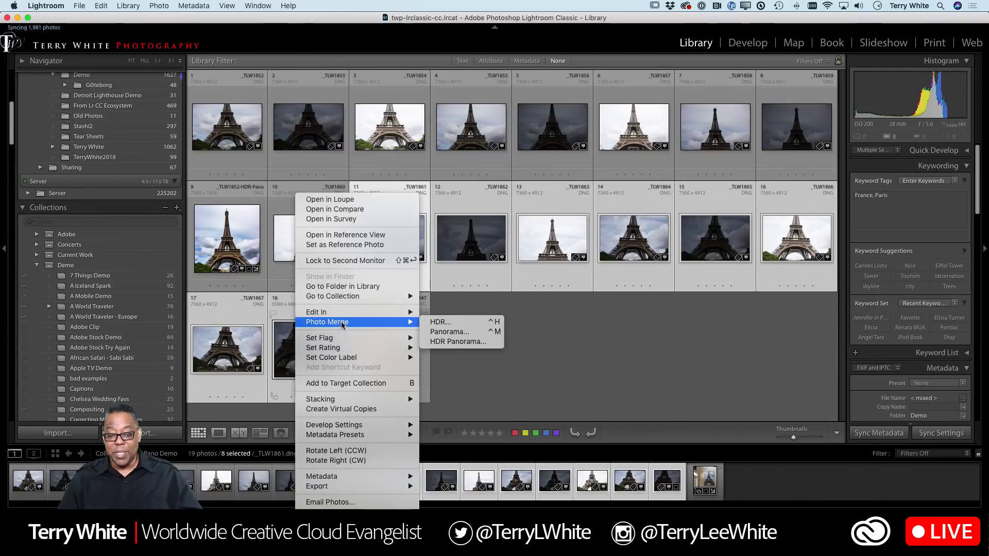
pyautogui.click(446, 343)
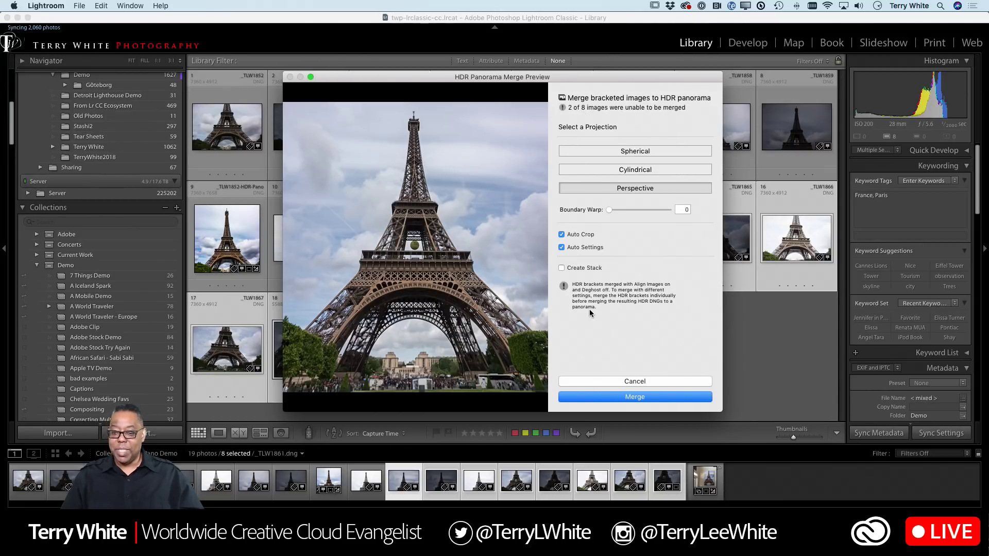
pyautogui.click(611, 381)
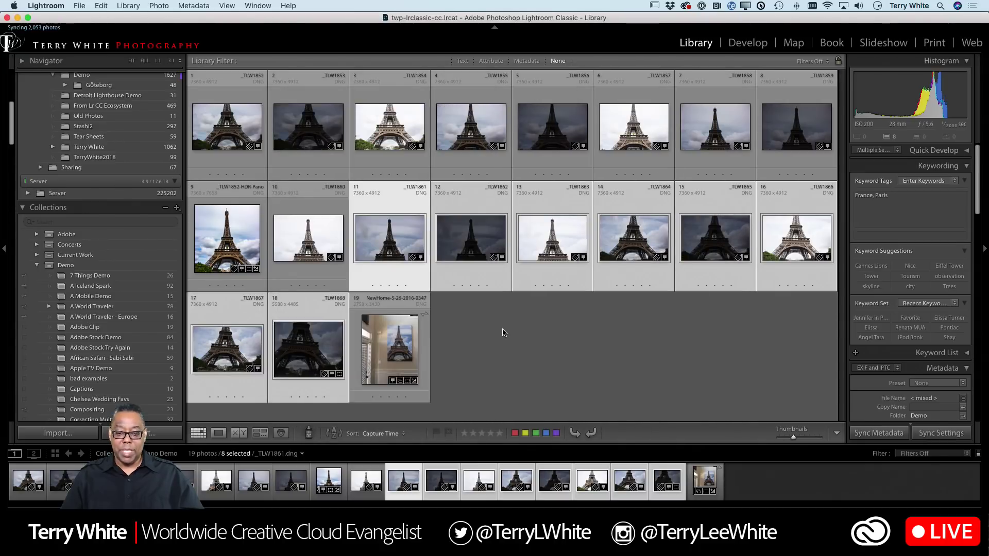
# - Deselect all photos and open the Photo menu
pyautogui.click(503, 333)
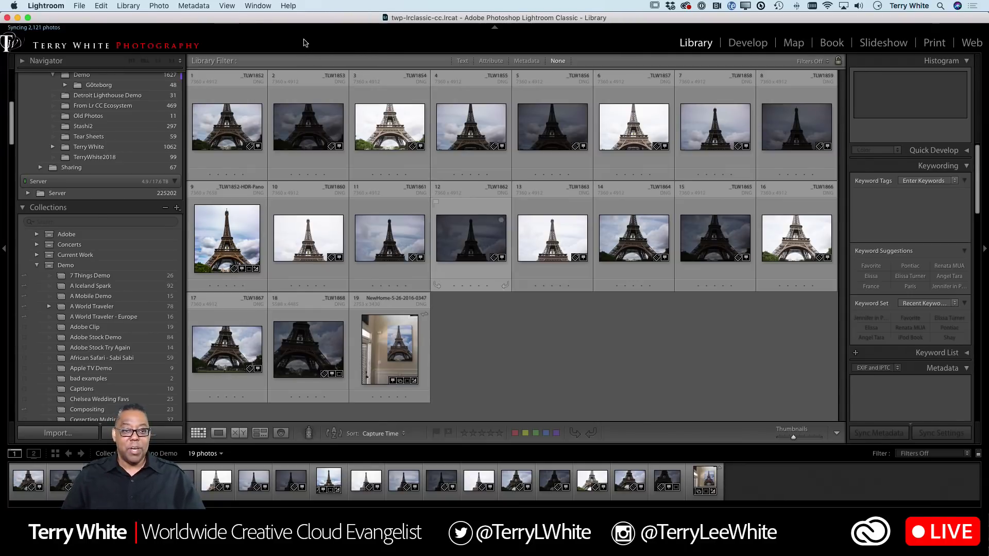
pyautogui.click(152, 5)
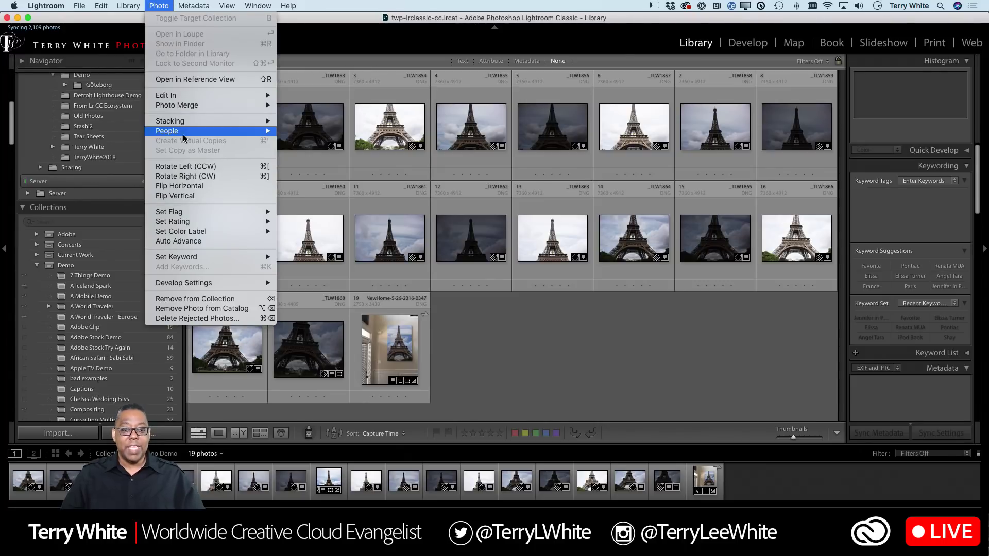
# - Glance over the Photo > People submenu, then switch to Adobe Lightroom CC's 7 Things Demo album
pyautogui.moveTo(184, 138)
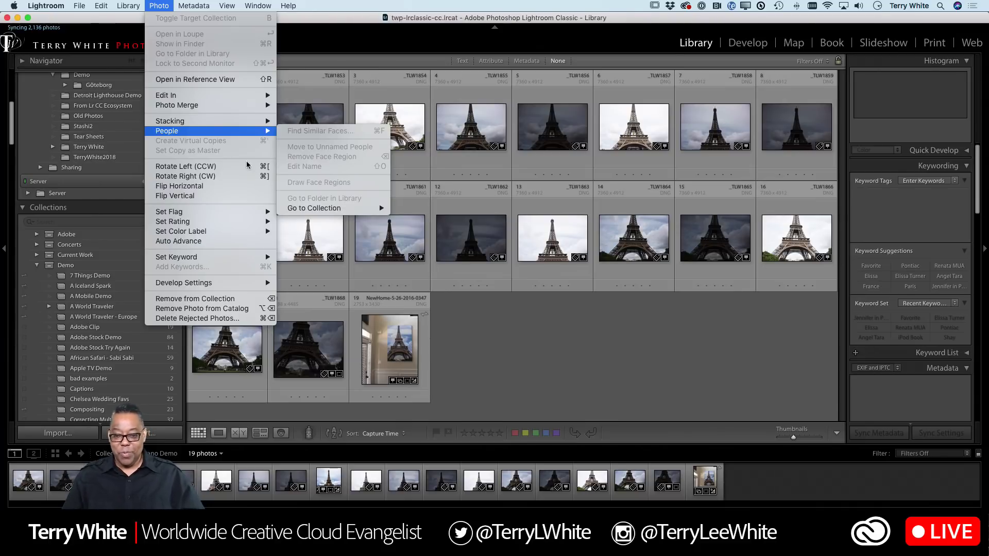
pyautogui.press('super+Tab')
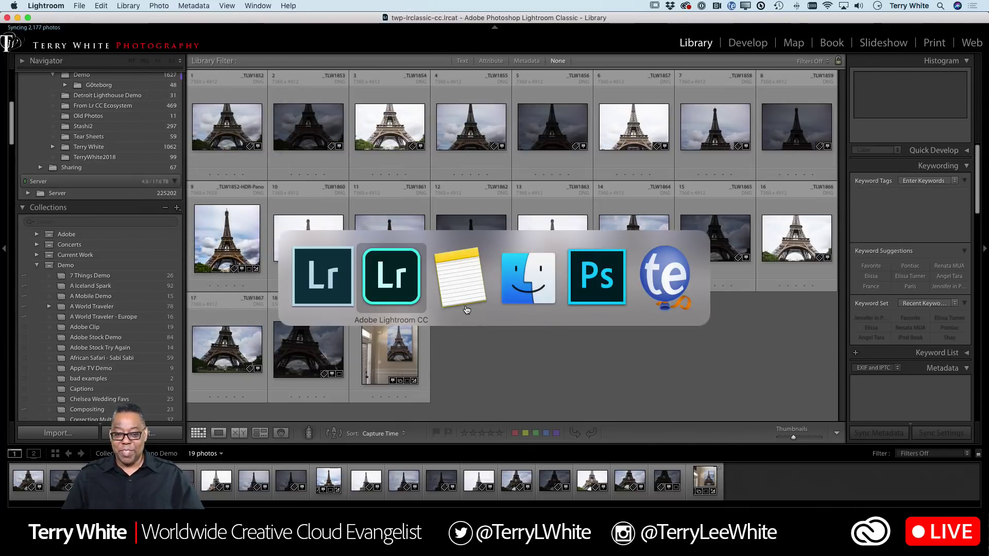
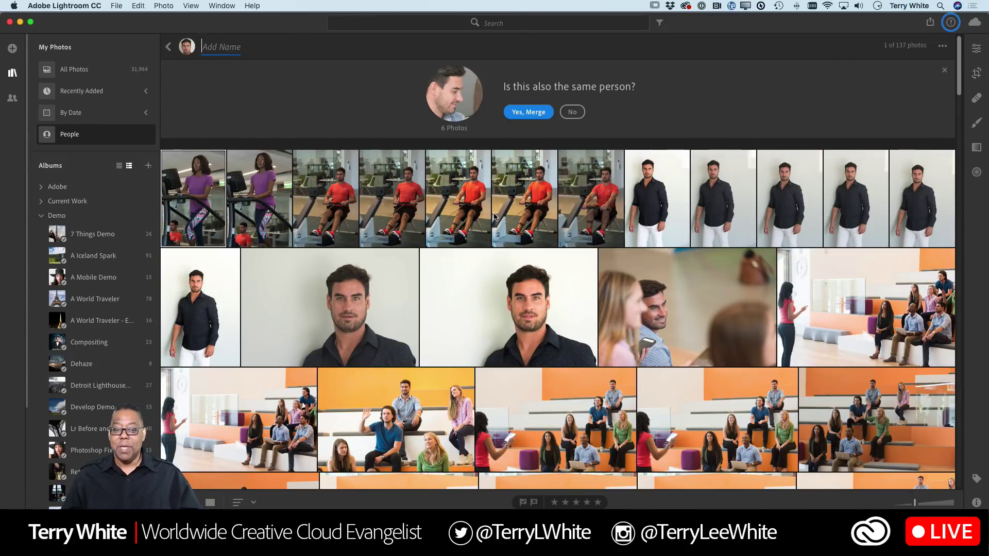
pyautogui.scroll(-10, 465, 219)
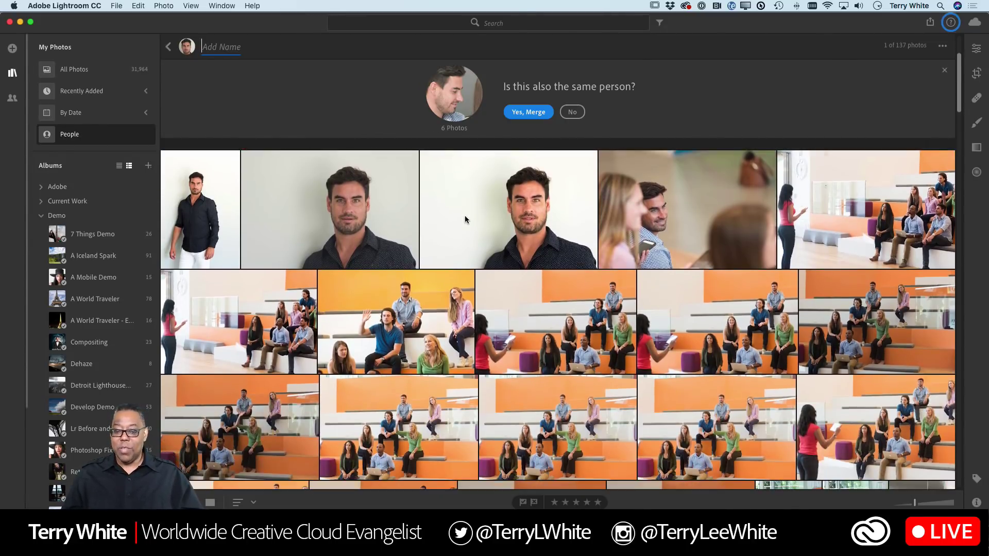
pyautogui.scroll(-10, 465, 219)
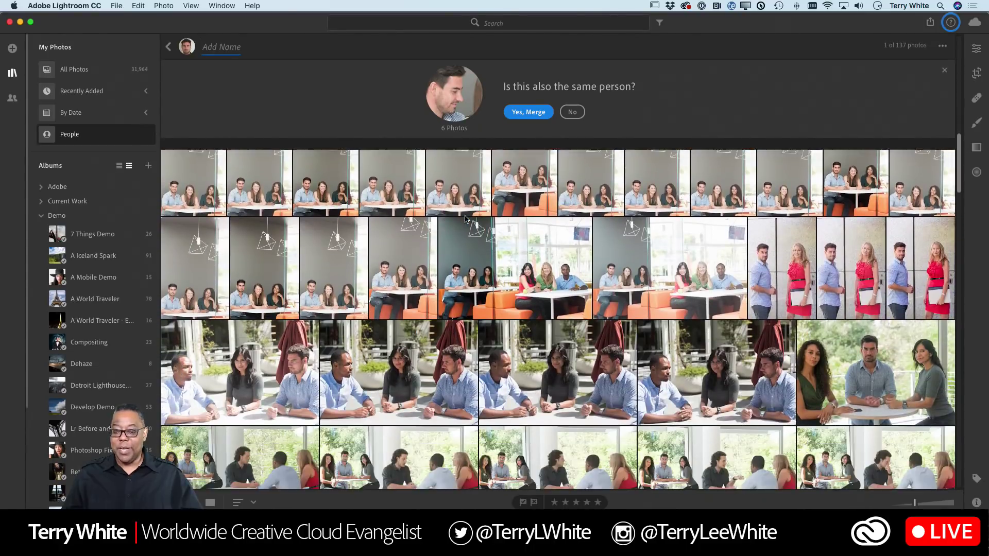
pyautogui.scroll(-3, 464, 219)
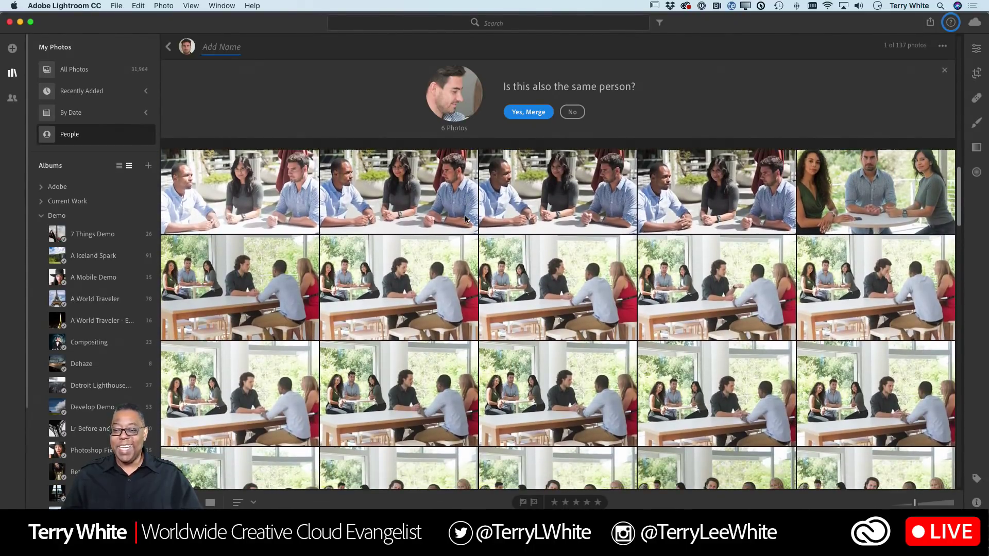
pyautogui.scroll(-5, 465, 219)
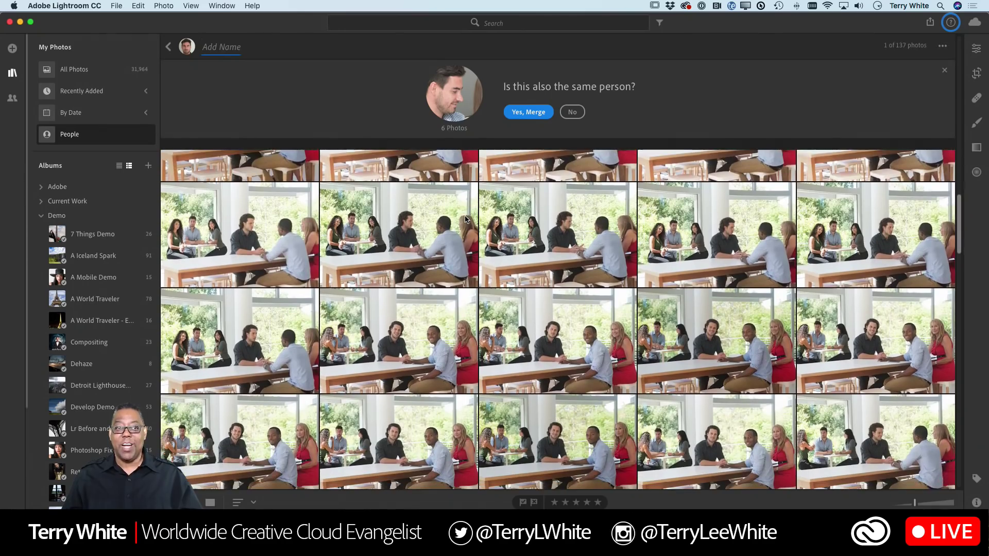
pyautogui.scroll(-5, 464, 219)
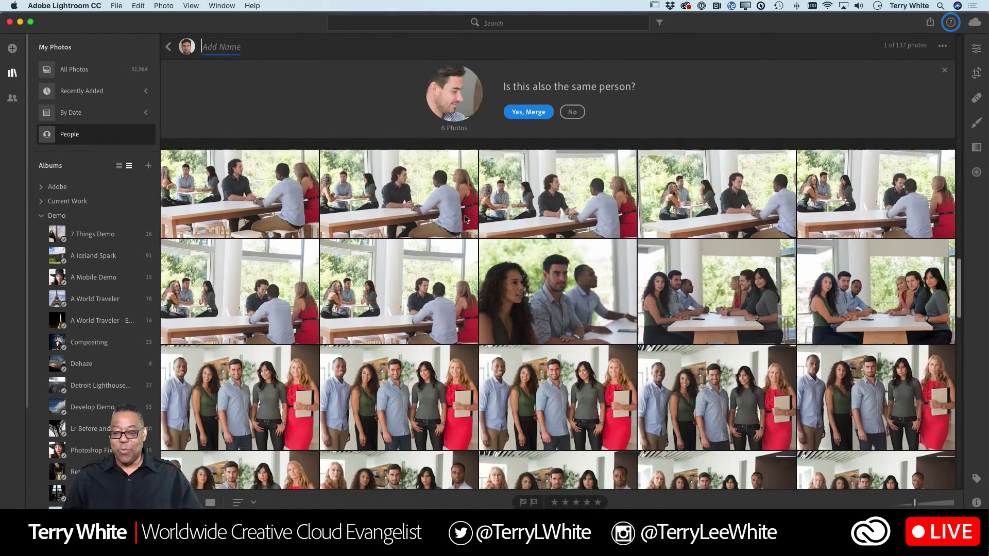
pyautogui.scroll(-5, 465, 219)
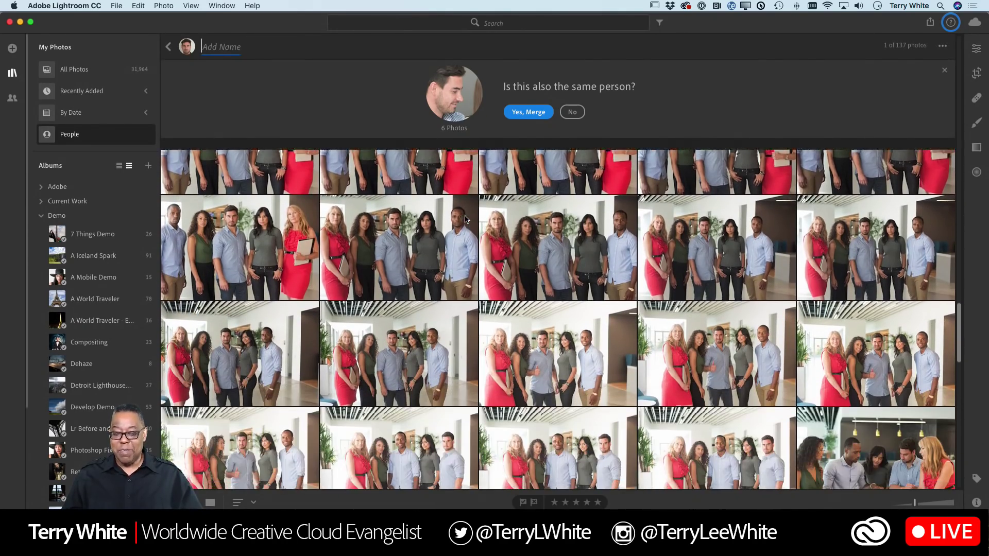
pyautogui.scroll(15, 465, 215)
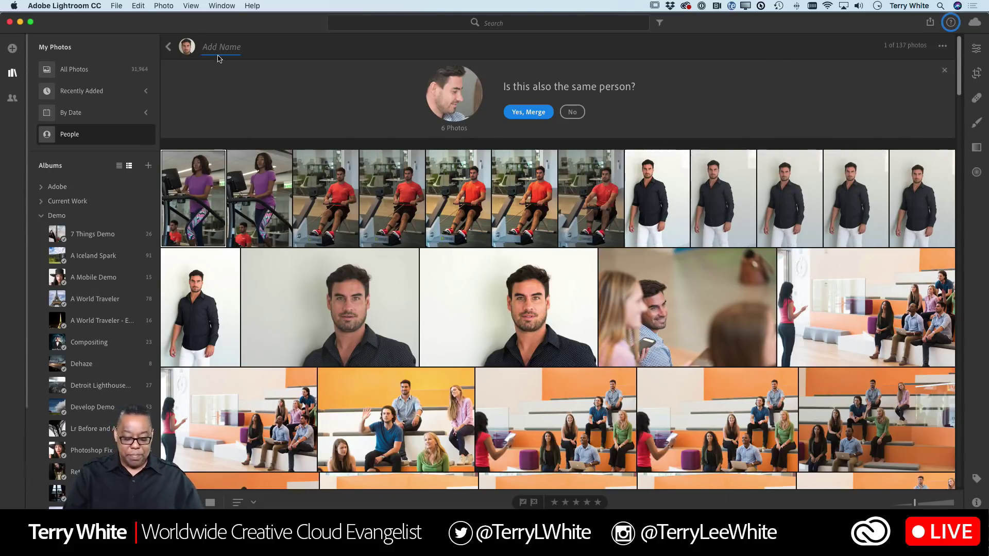
# - Enter the person's name and merge both suggested faces into them, bringing the total to 148 photos
pyautogui.write('Diego')
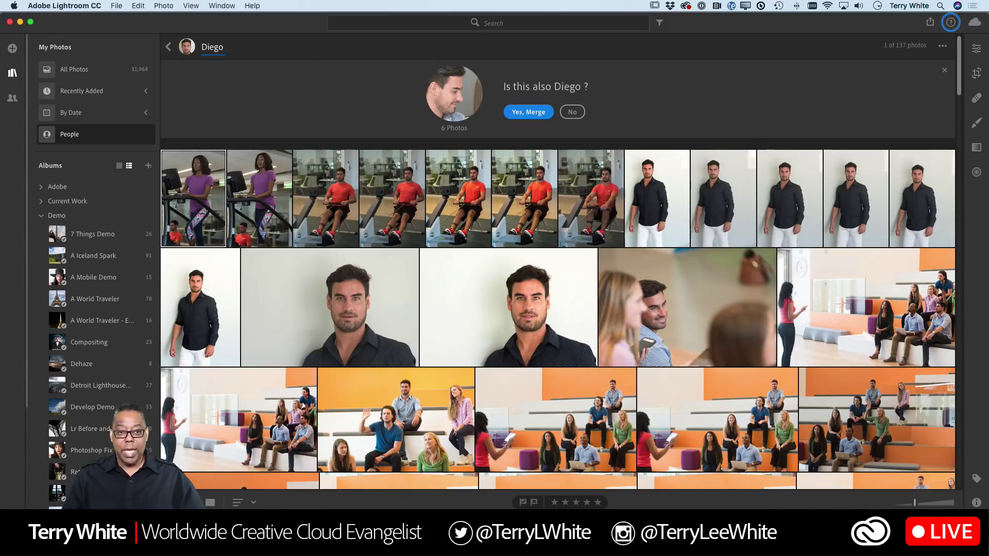
pyautogui.press('Return')
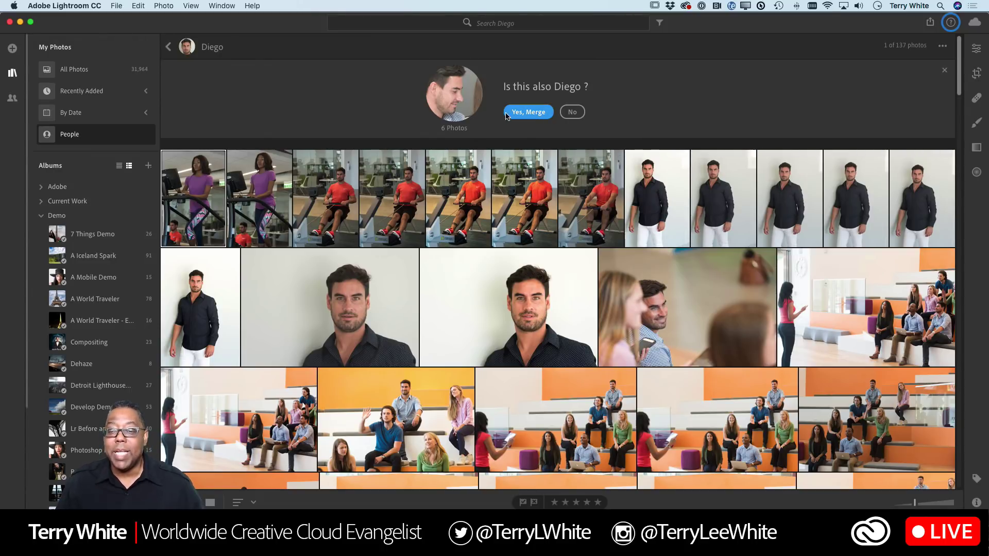
pyautogui.click(515, 113)
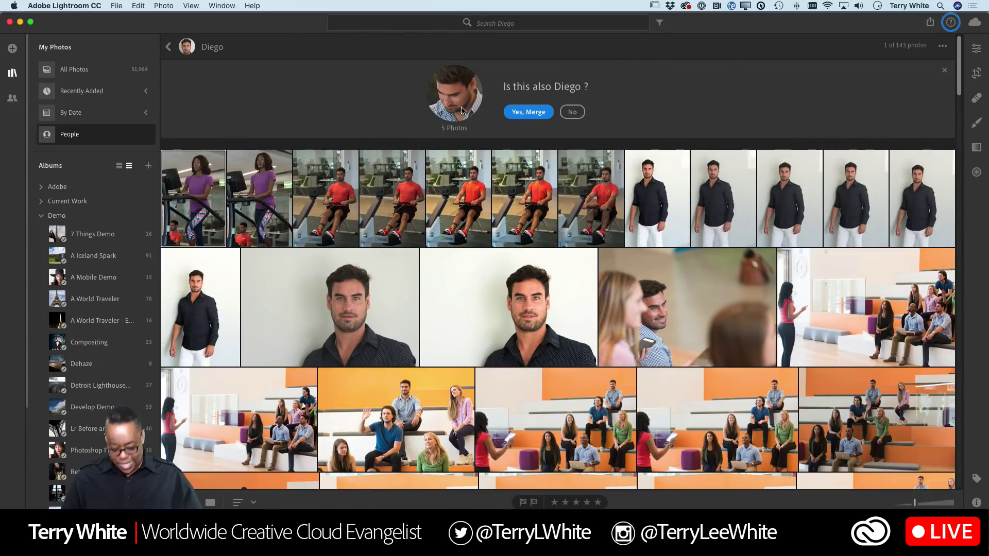
pyautogui.click(513, 119)
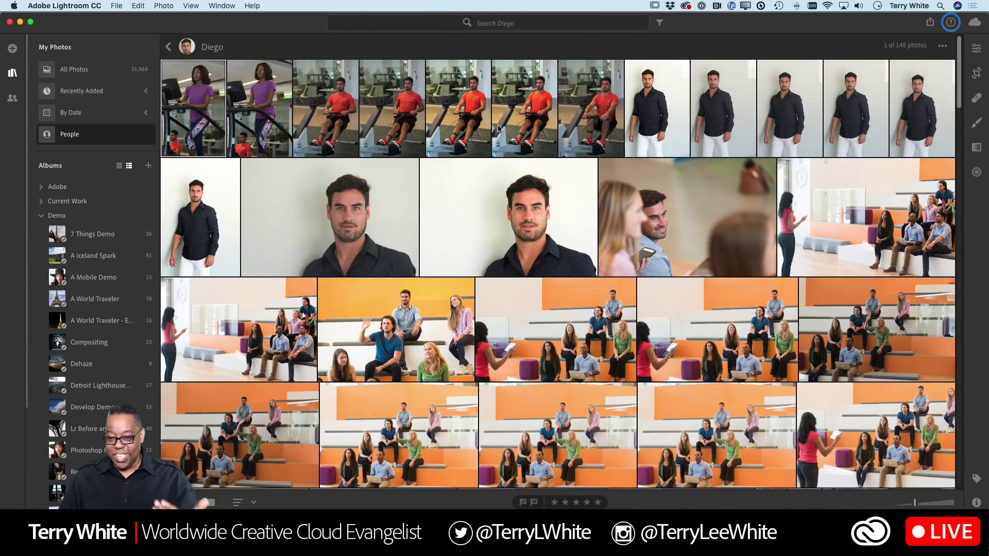
pyautogui.scroll(-15, 554, 146)
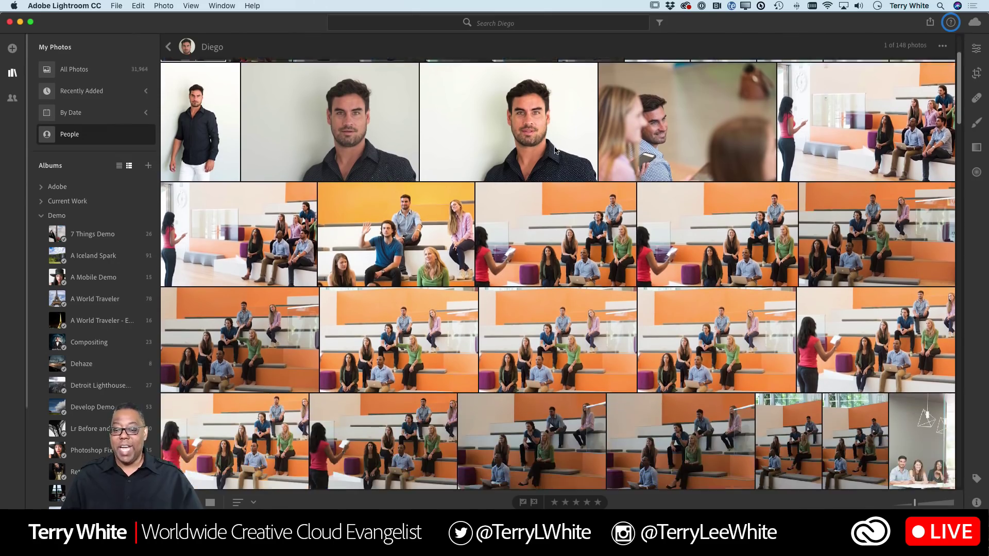
pyautogui.scroll(-15, 554, 150)
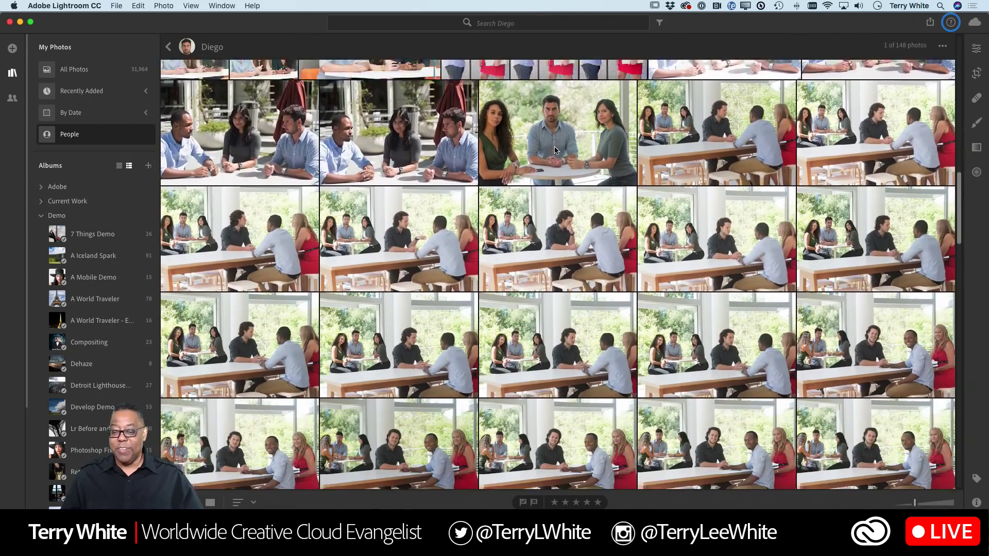
pyautogui.scroll(-3, 554, 150)
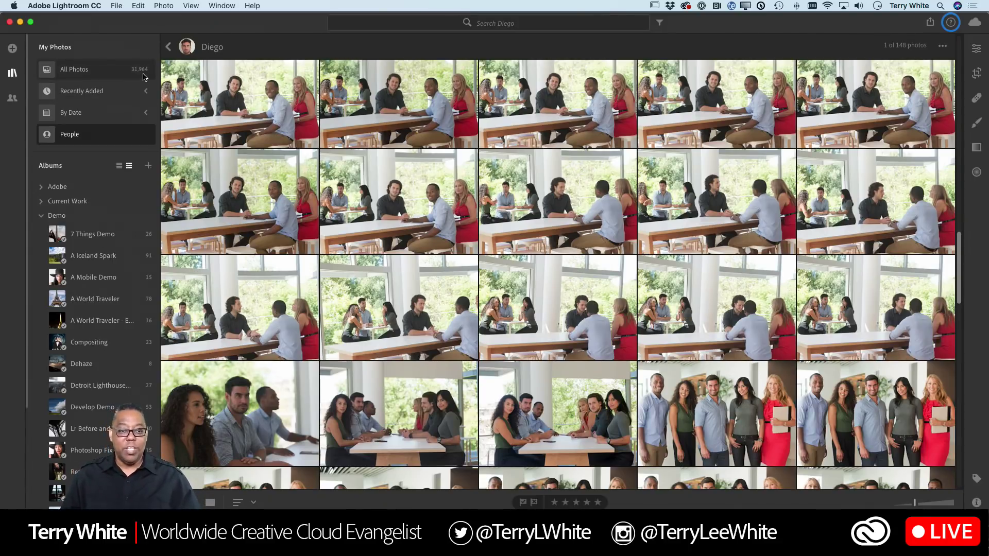
# - Go back to the People overview, where the newly named person appears with 148 photos
pyautogui.click(168, 47)
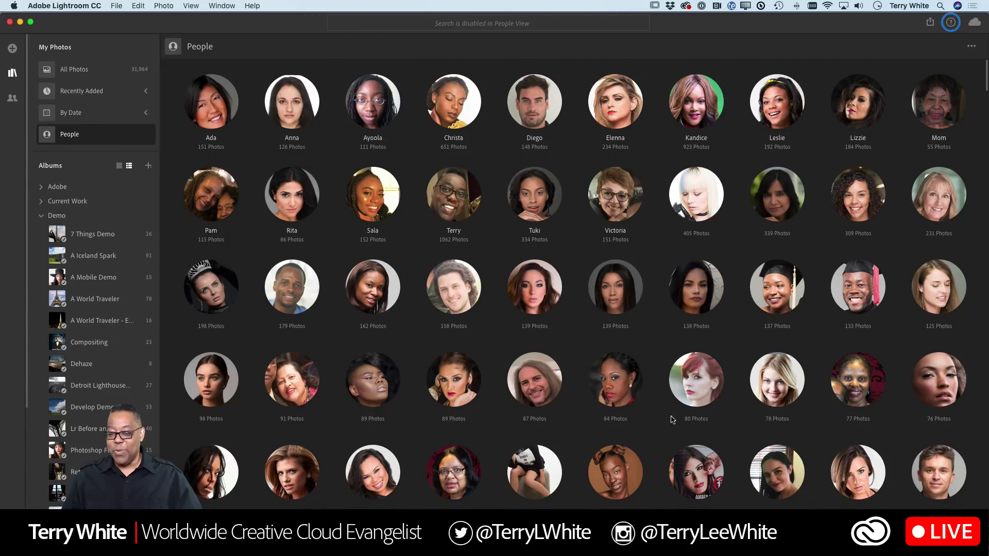
# - Open the unnamed 87-photo person and merge in the suggested 8-photo face group, reaching 95 photos
pyautogui.click(534, 384)
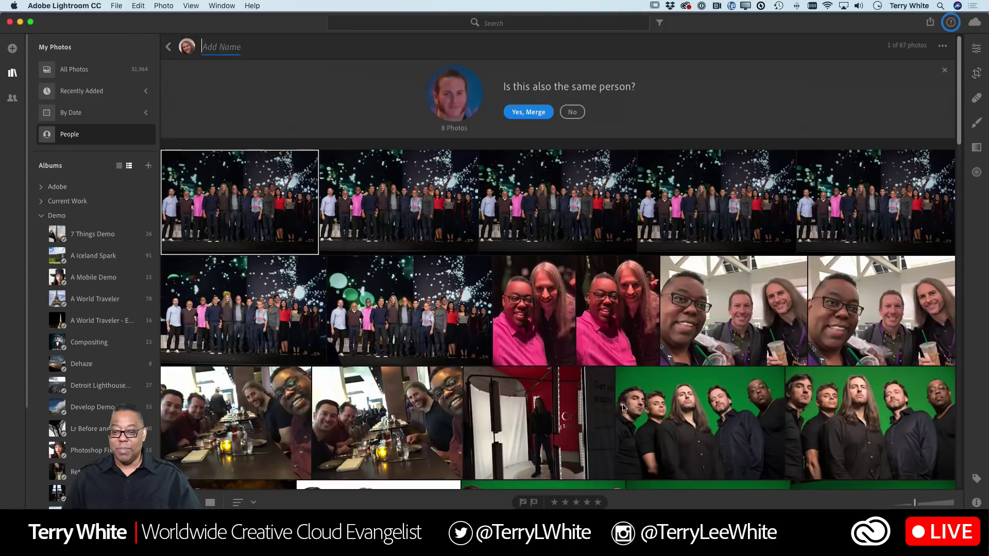
pyautogui.scroll(-15, 633, 401)
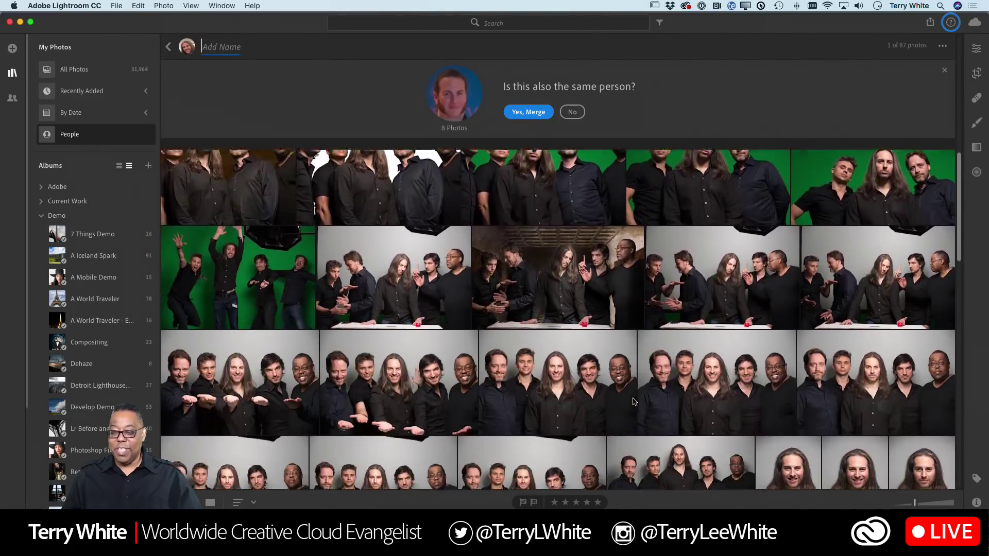
pyautogui.scroll(-5, 633, 398)
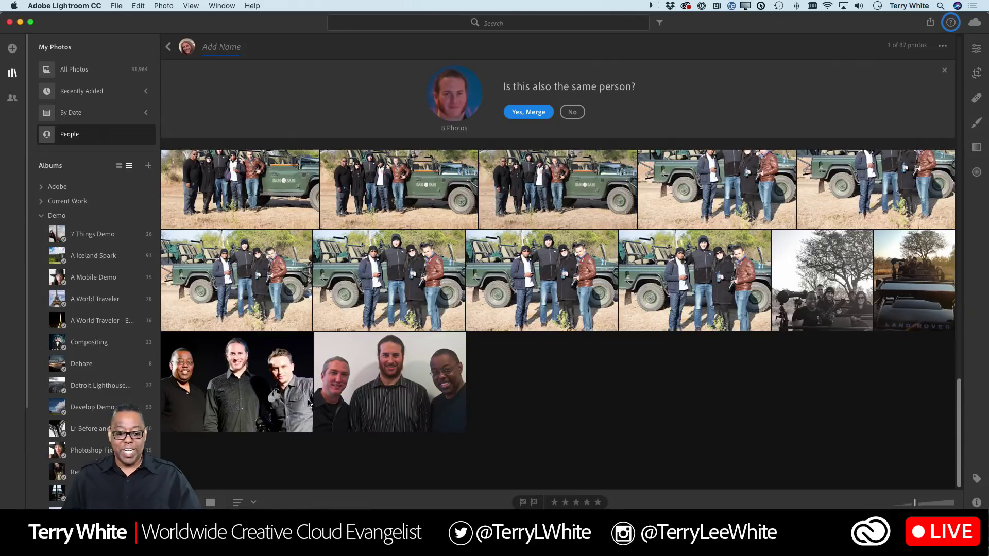
pyautogui.scroll(2, 443, 380)
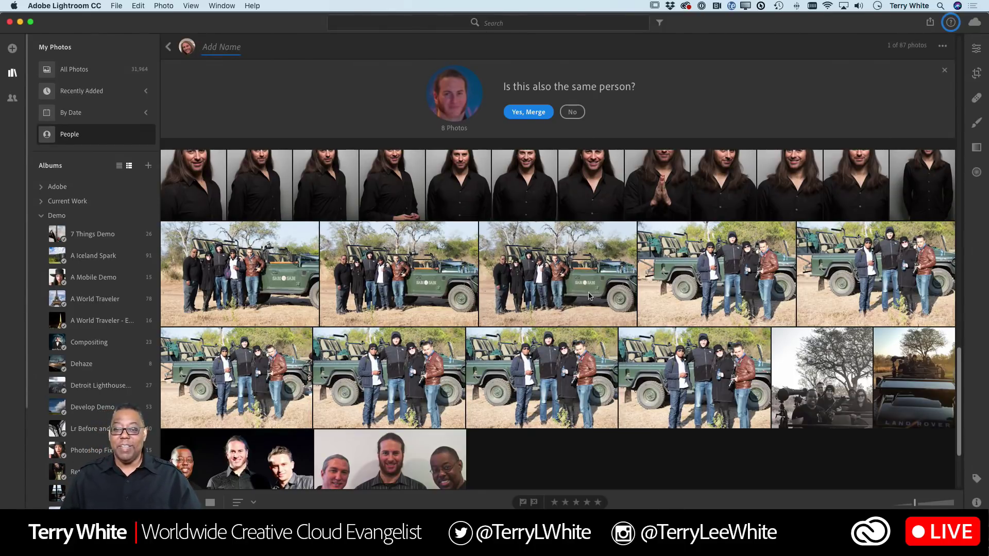
pyautogui.click(517, 116)
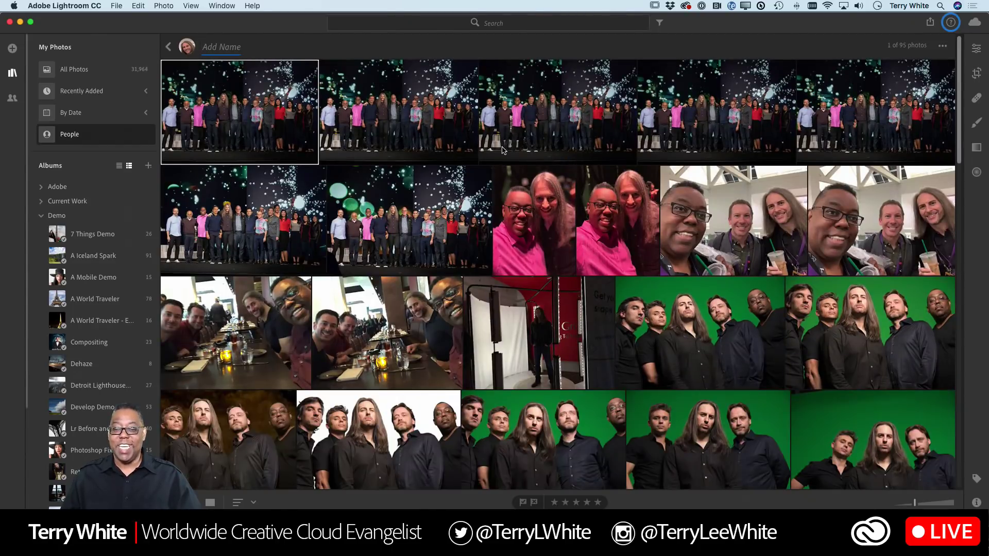
# - Enter the 95-photo person's name, return to the People overview, and switch to Lightroom Classic
pyautogui.click(215, 48)
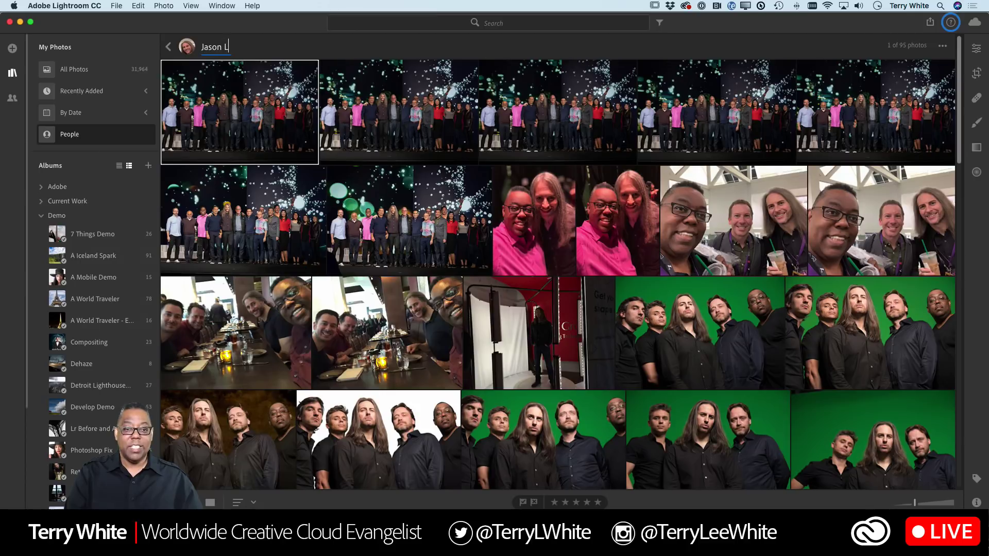
pyautogui.press('Return')
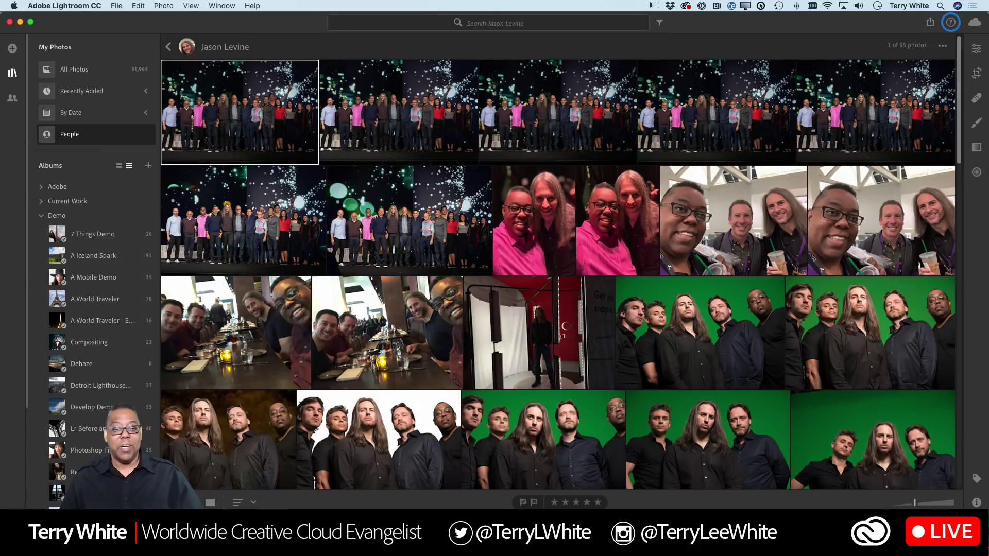
pyautogui.click(169, 47)
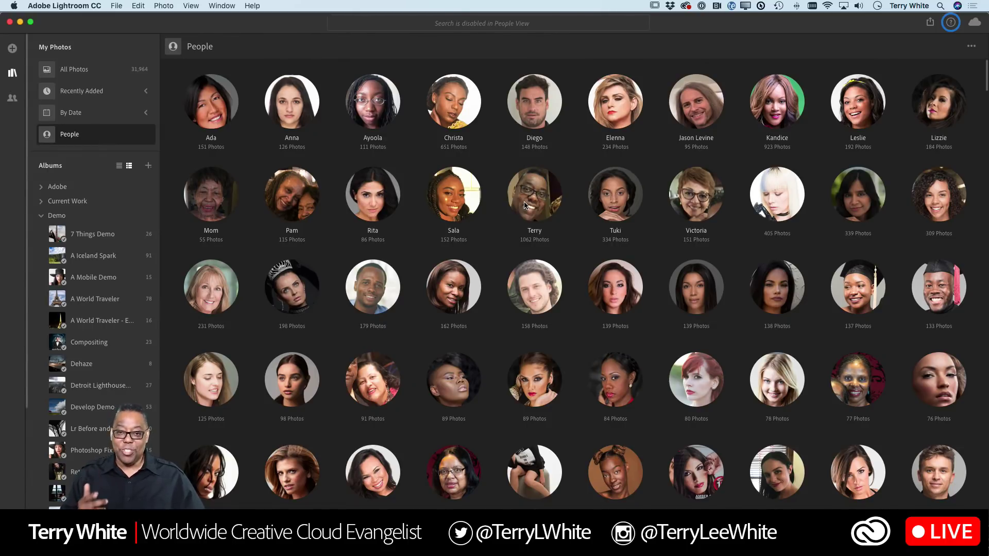
pyautogui.press('super+Tab')
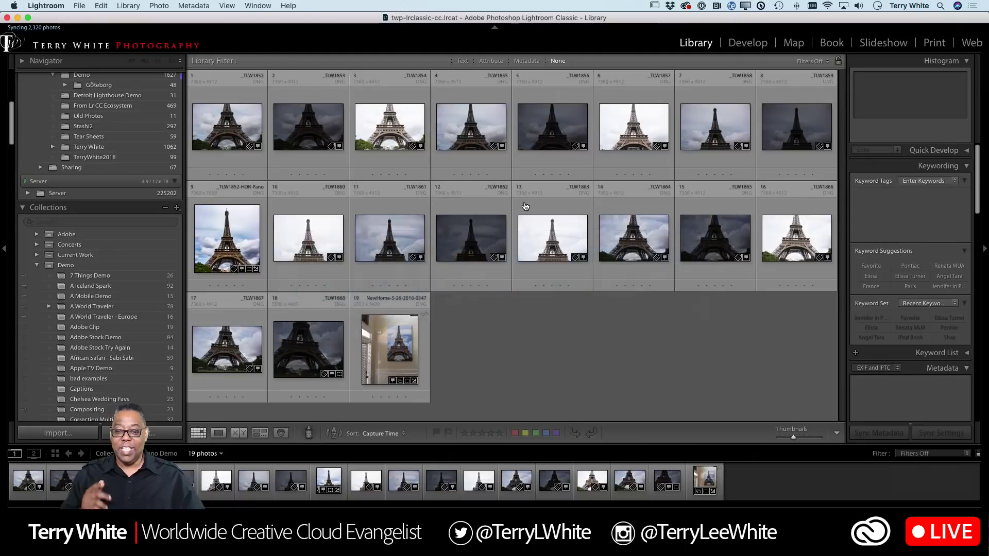